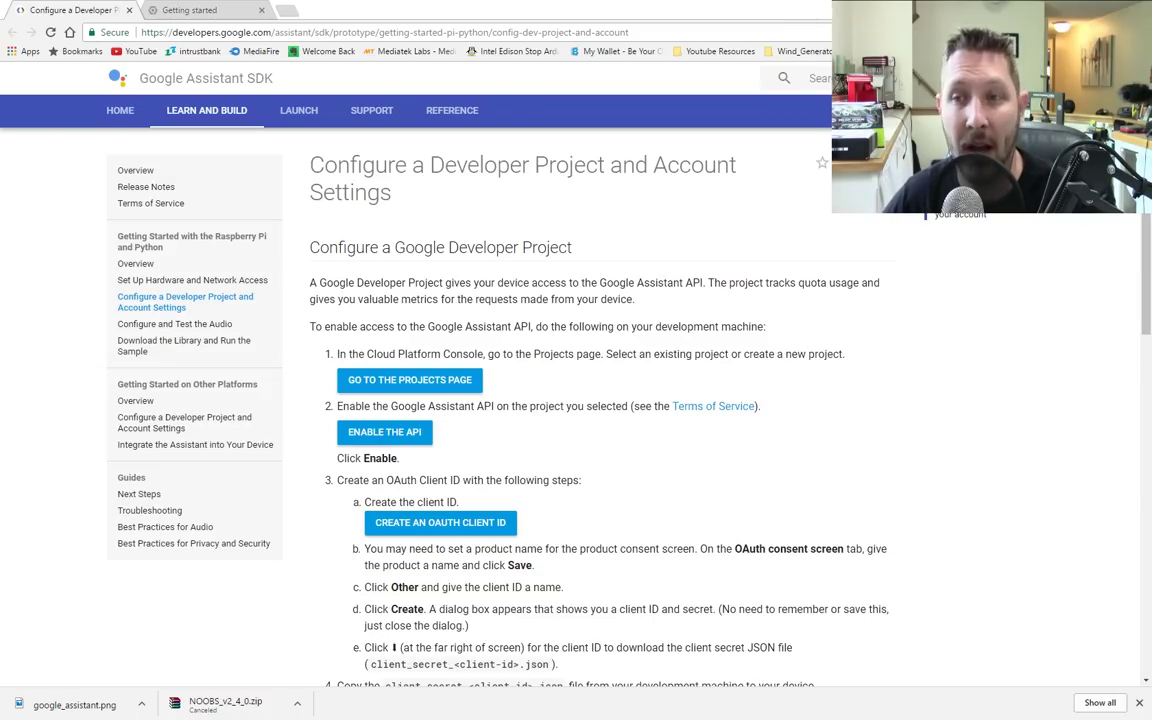
# Step: Switch from the Chrome docs to the Raspberry Pi's PuTTY terminal logged in as pi@raspberrypi
pyautogui.hotkey('alt', 'Tab')
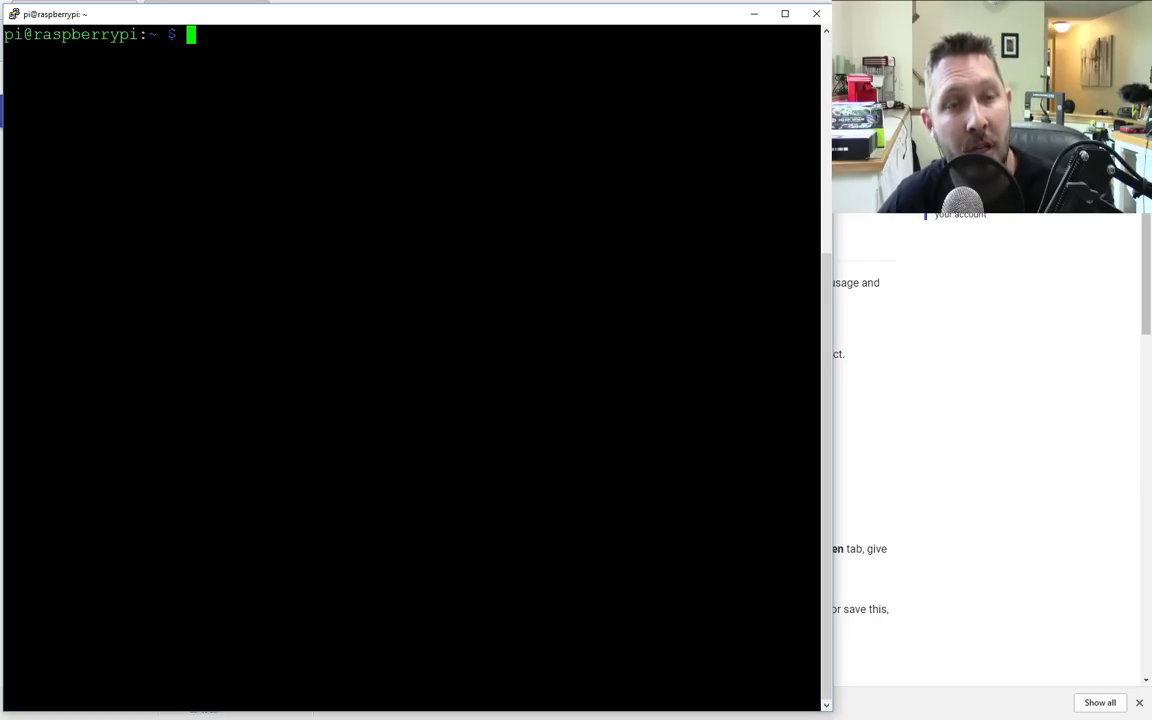
# Step: Return to the Assistant SDK guide and scroll down to step 4 on OAuth client and file copy
pyautogui.hotkey('alt', 'Tab')
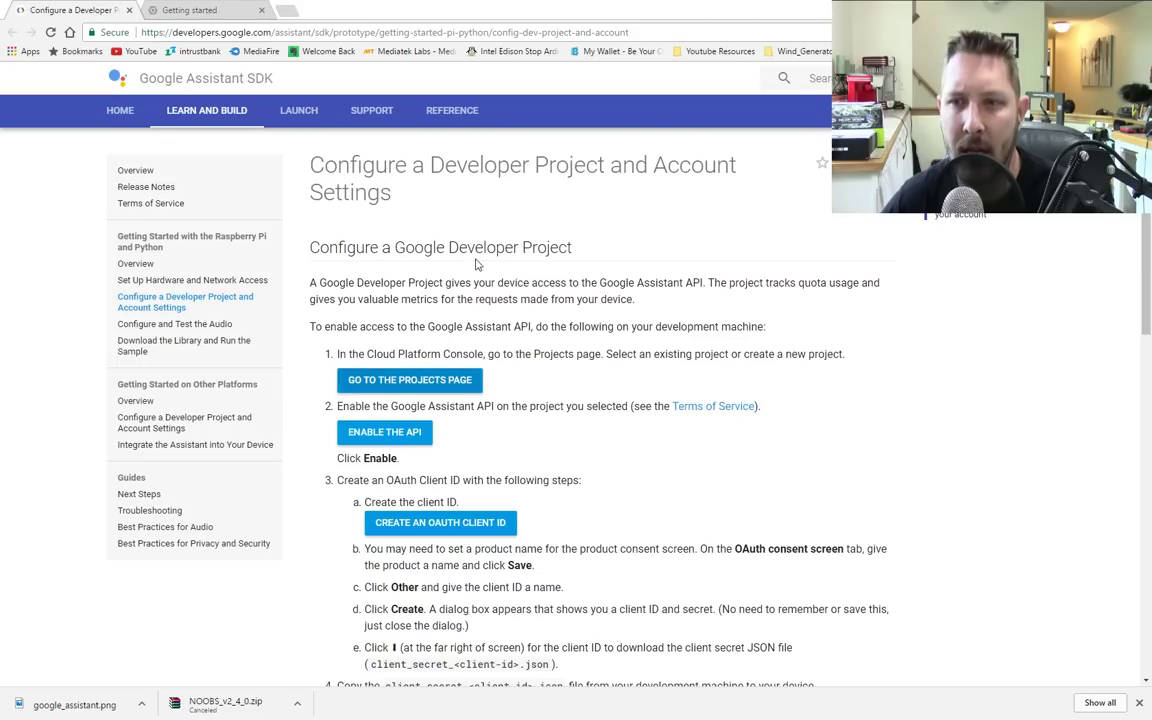
pyautogui.scroll(-2, 91, 243)
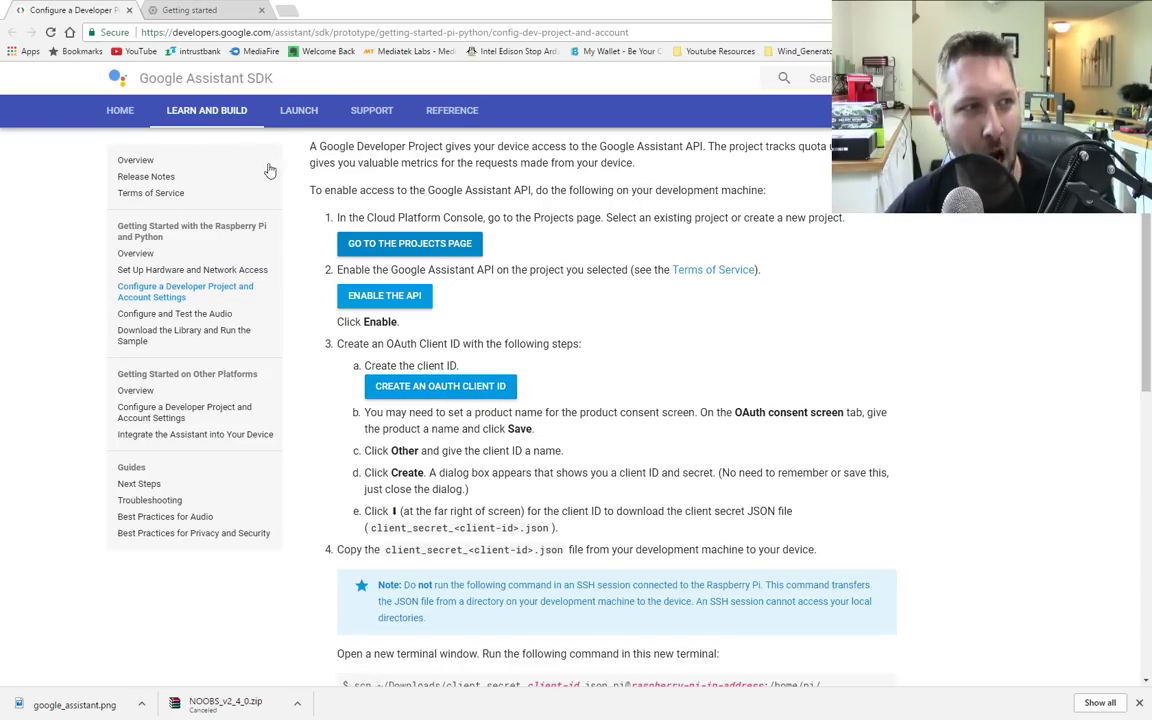
# Step: Bring up the Google Cloud Platform Console Getting started page in the second tab
pyautogui.click(186, 12)
pyautogui.click(95, 9)
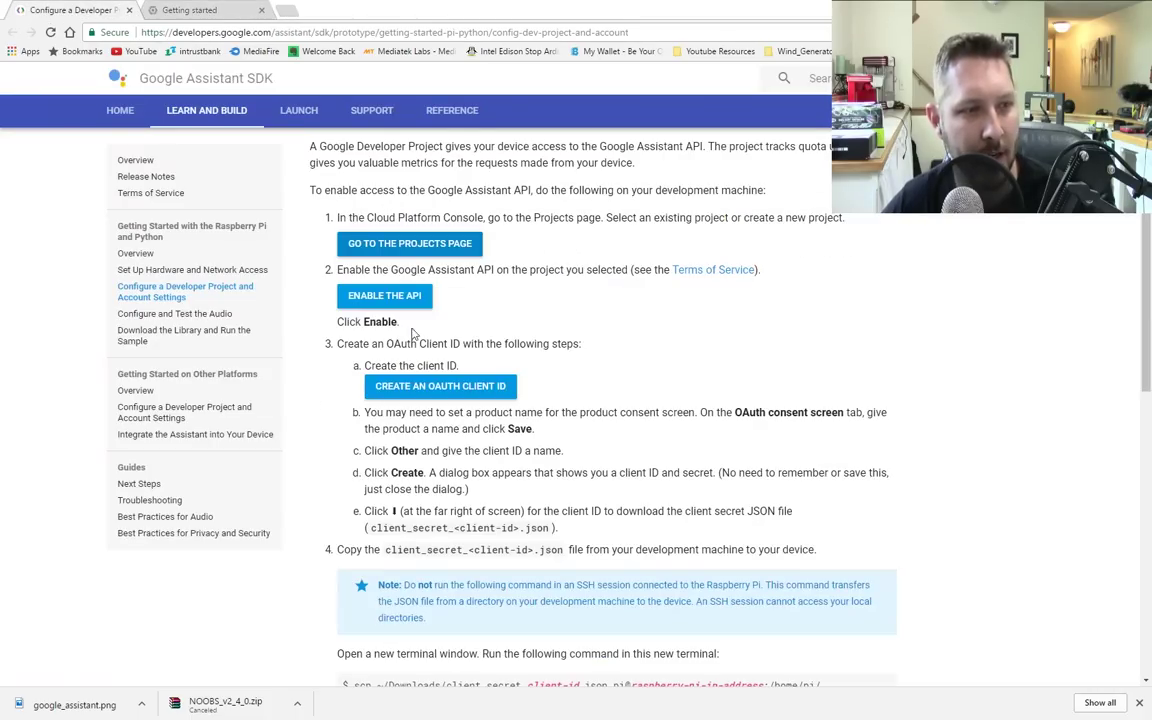
pyautogui.click(243, 8)
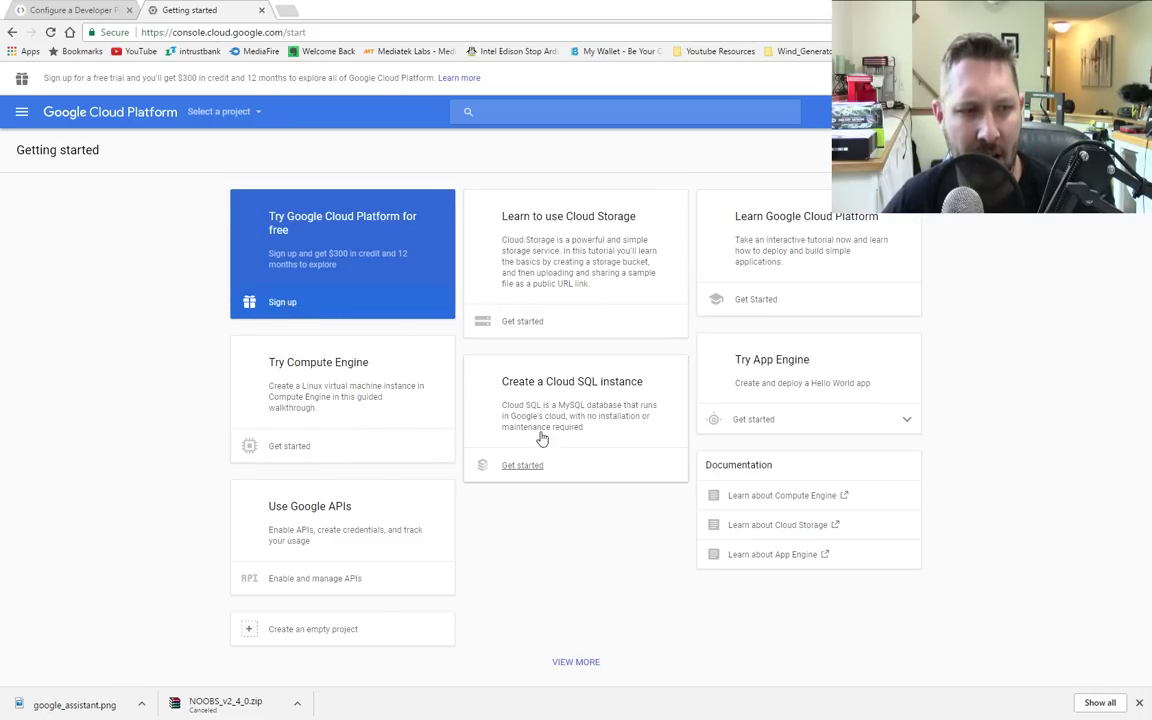
# Step: Start a Use Google APIs project and replace the default 'try-apis' name with GooglePi
pyautogui.click(349, 520)
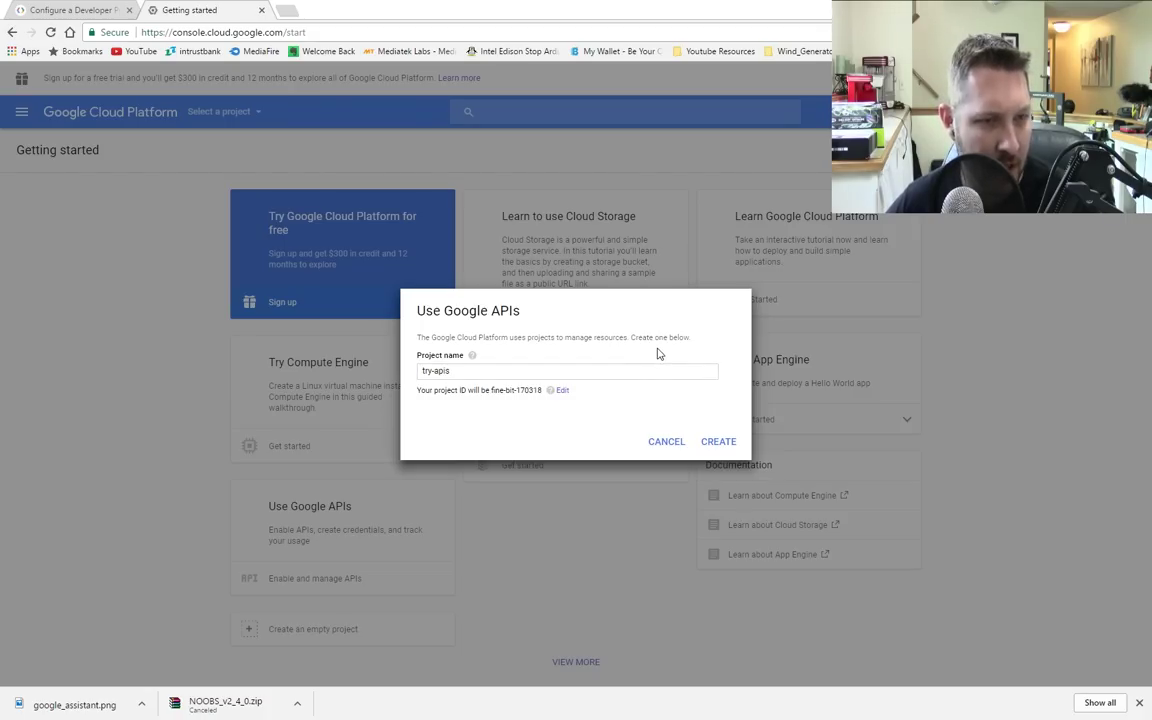
pyautogui.moveTo(486, 378); pyautogui.dragTo(352, 363)
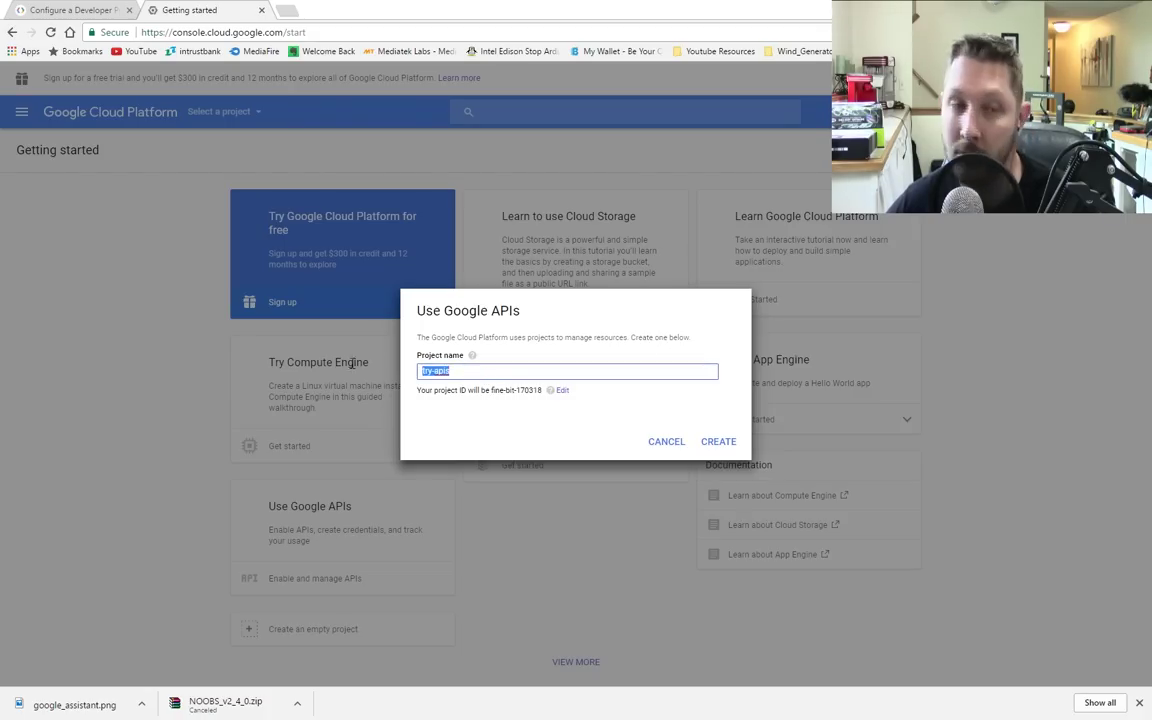
pyautogui.write('G')
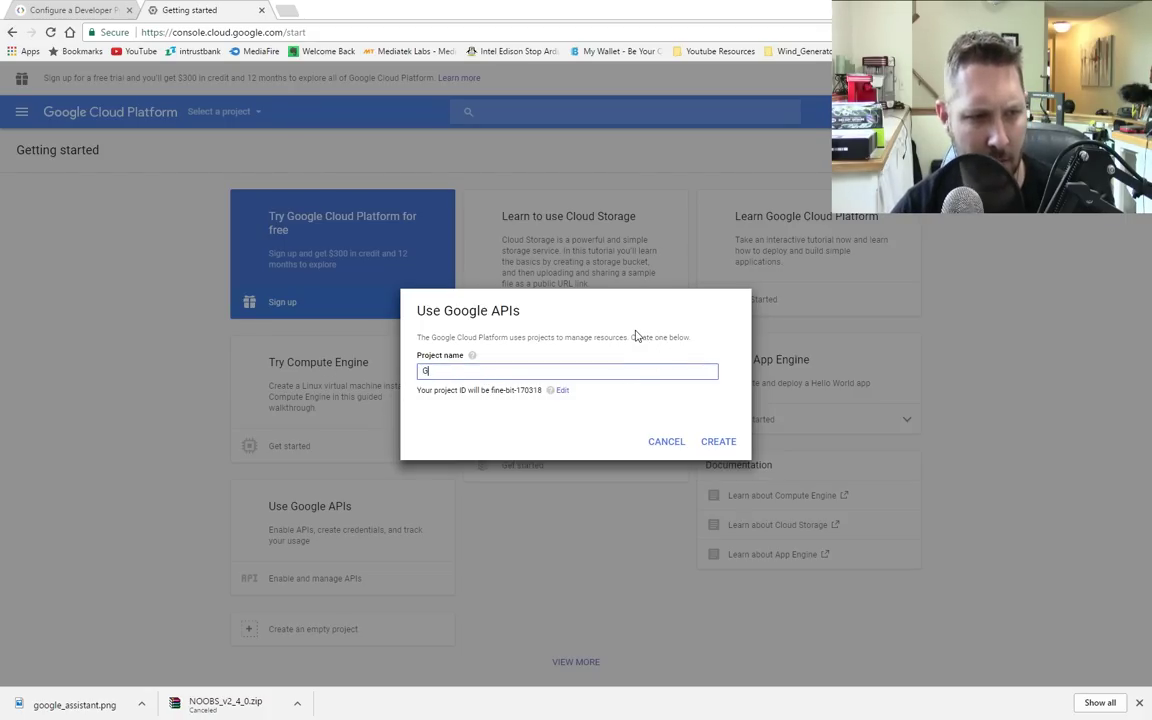
pyautogui.write('oogleP')
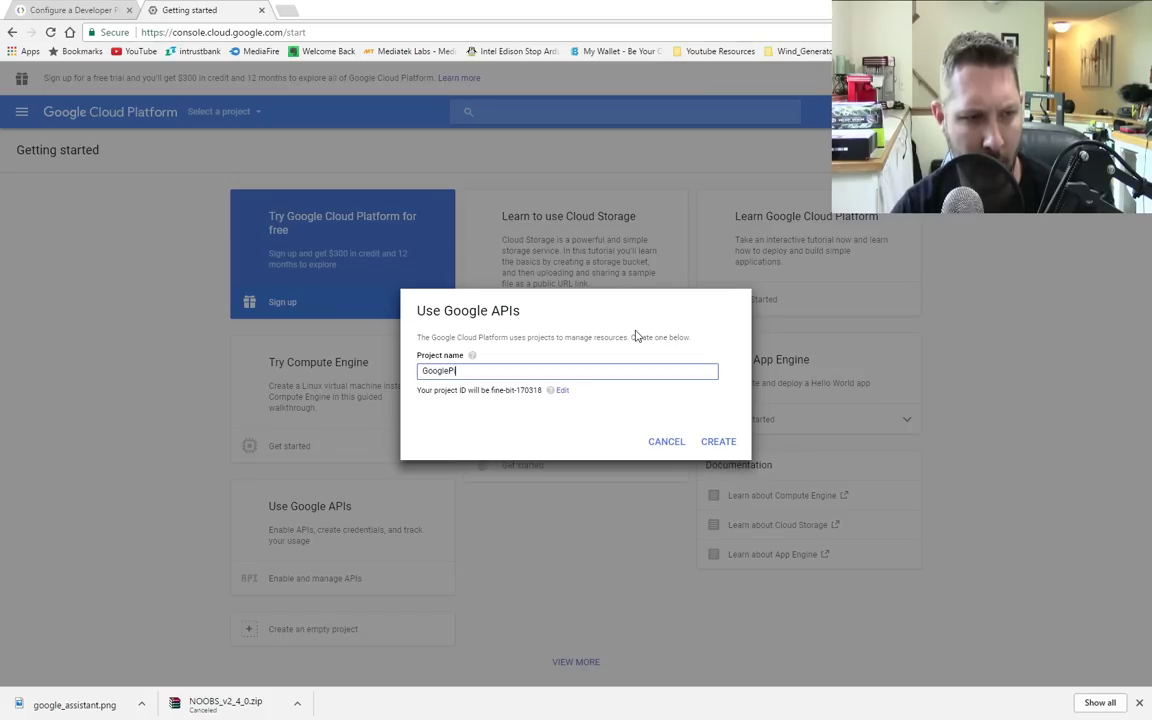
pyautogui.write('i')
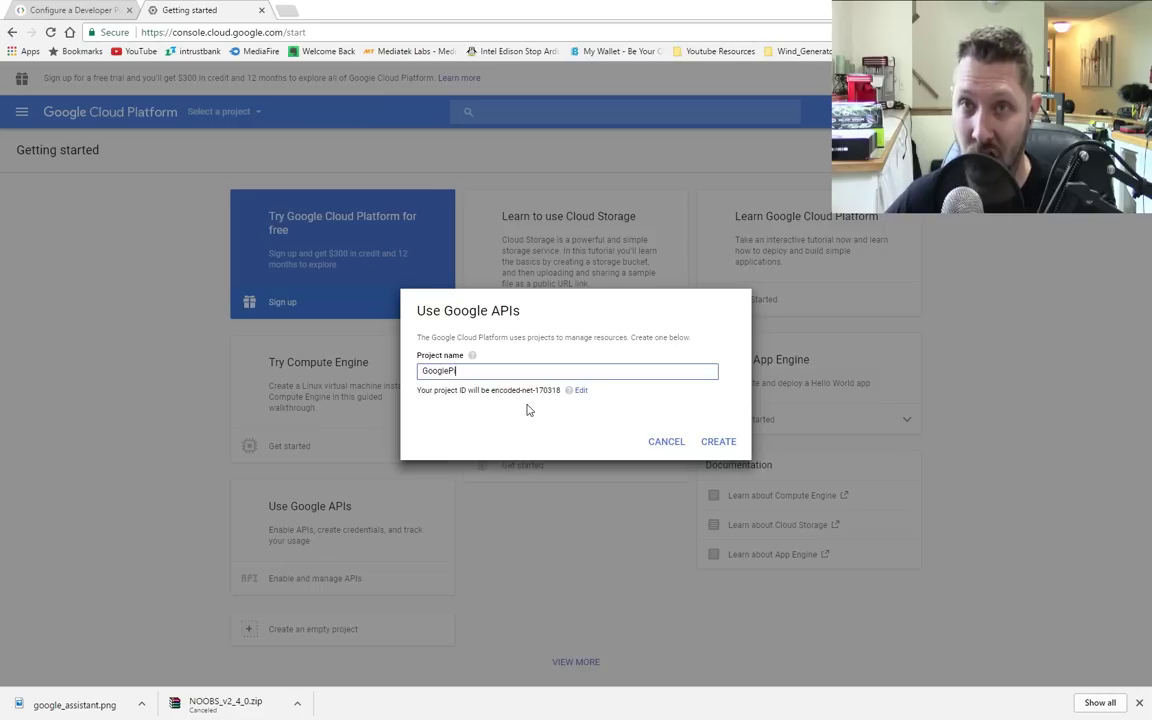
# Step: Create the GooglePi project and reach its API Manager dashboard of enabled APIs
pyautogui.click(718, 442)
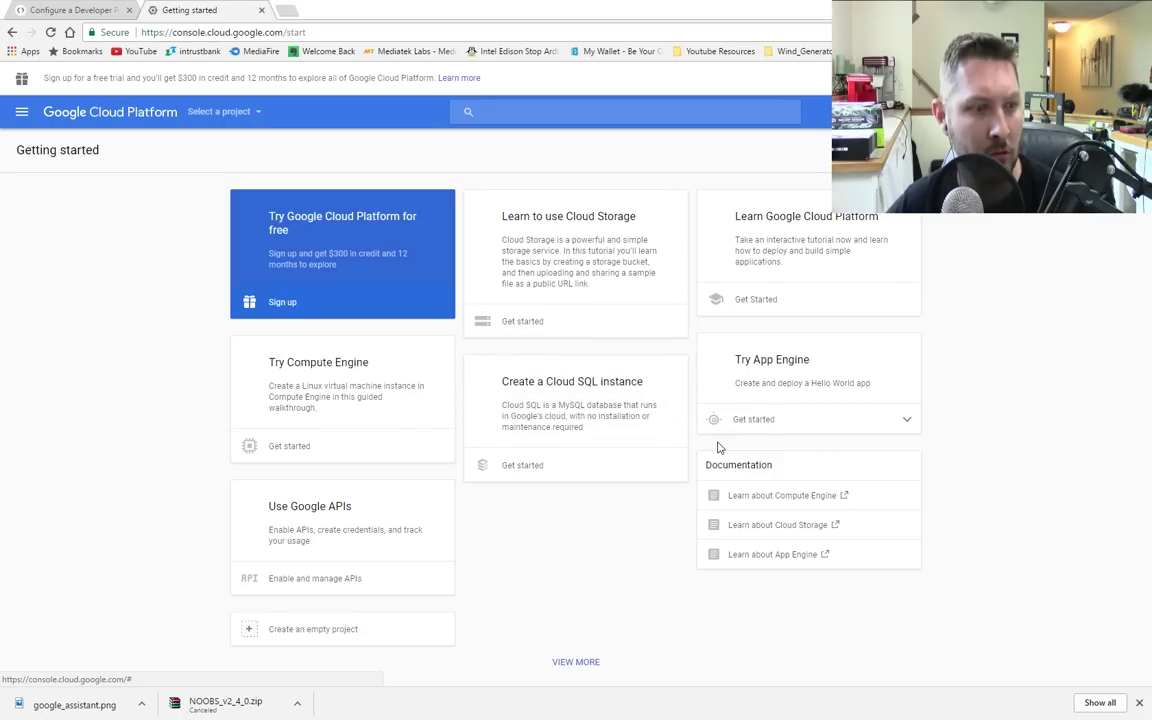
pyautogui.click(321, 586)
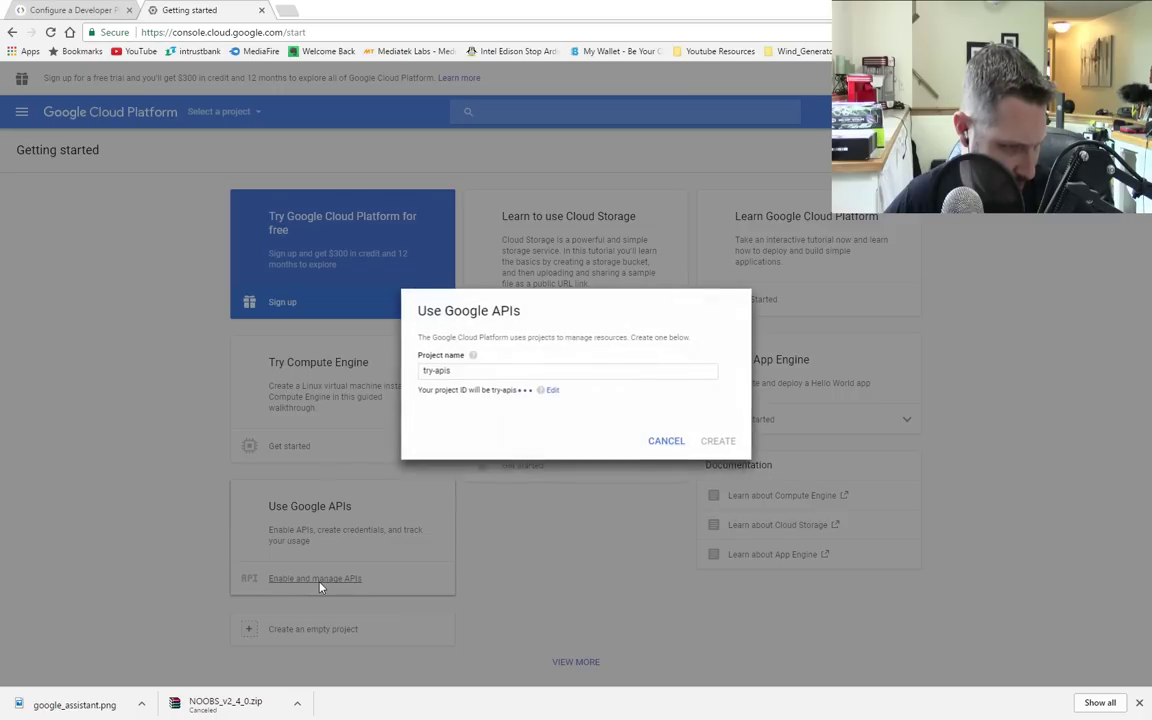
pyautogui.click(666, 442)
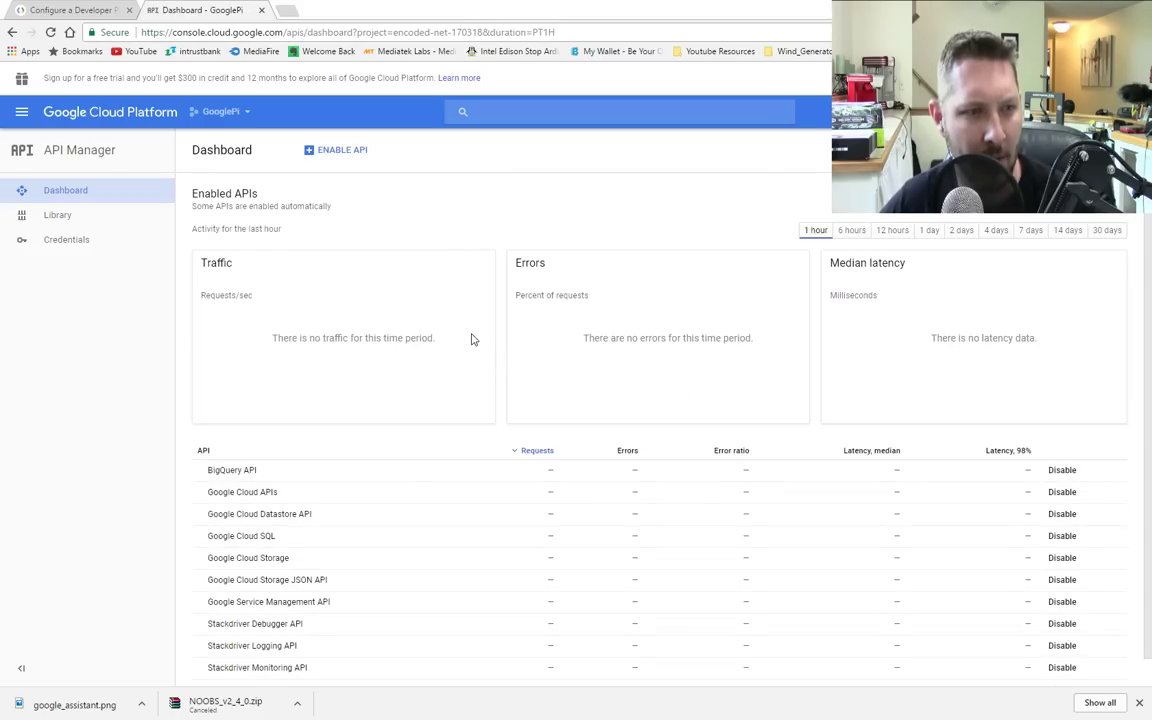
# Step: Open the guide's ENABLE THE API link in a new tab showing the Google Assistant API overview
pyautogui.click(66, 10)
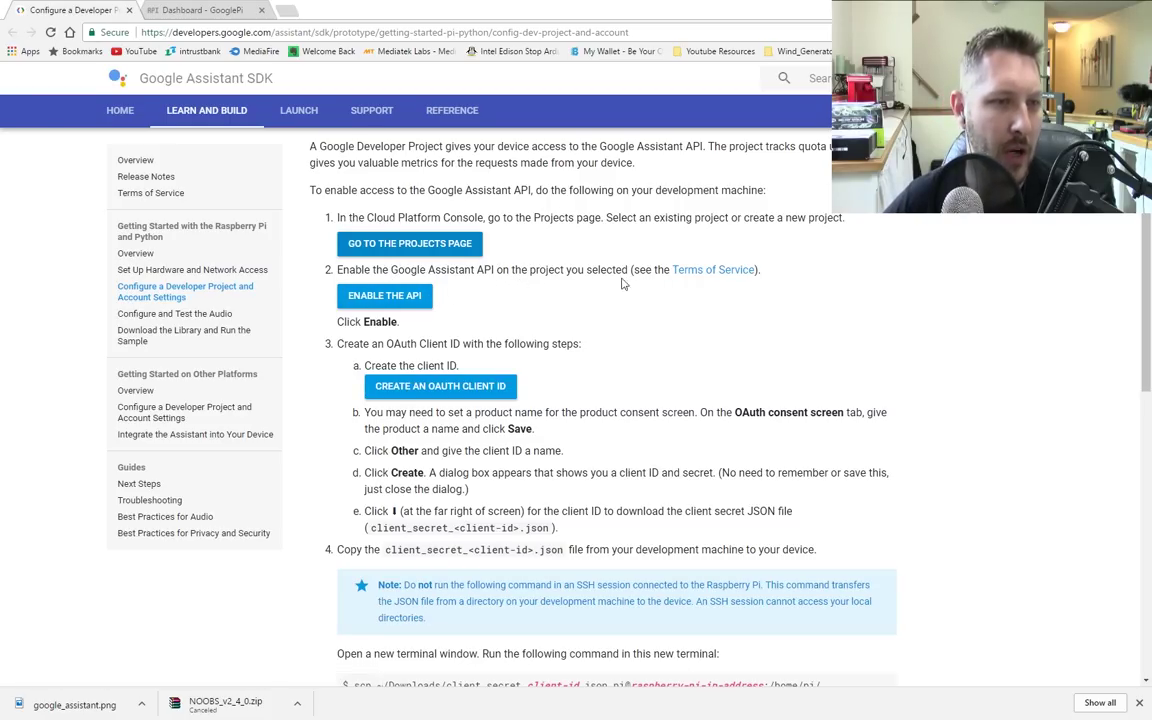
pyautogui.click(390, 297)
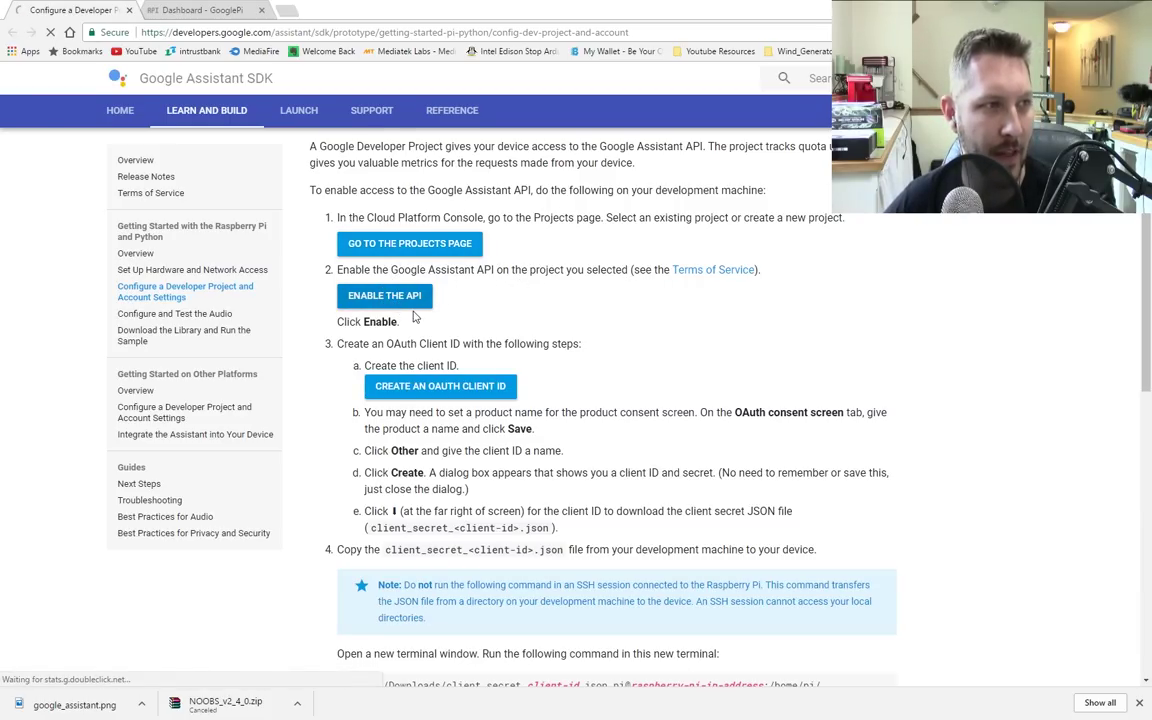
pyautogui.hotkey('alt', 'Left')
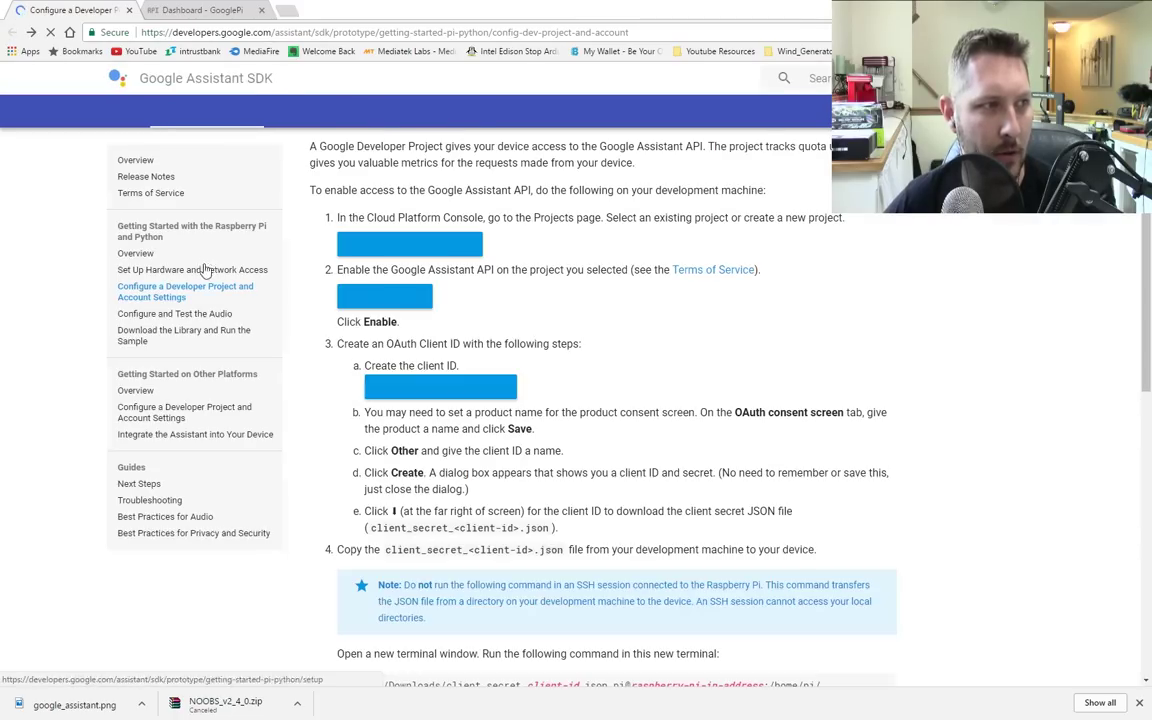
pyautogui.rightClick(380, 296)
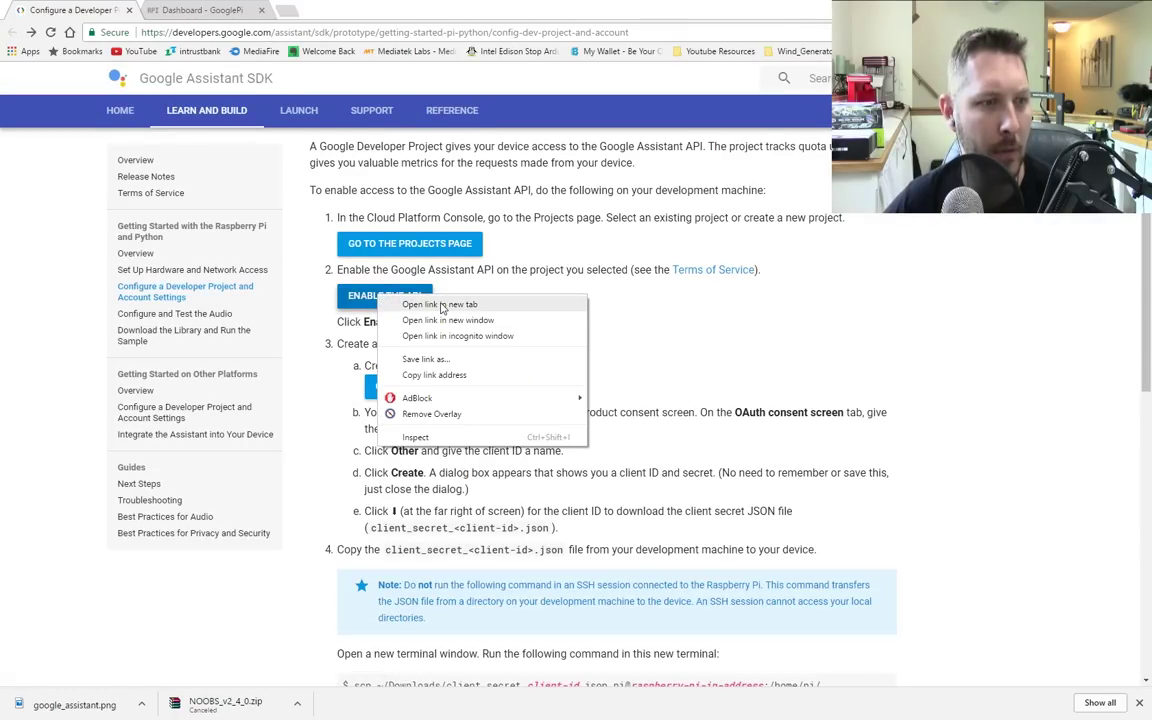
pyautogui.click(420, 305)
pyautogui.click(345, 14)
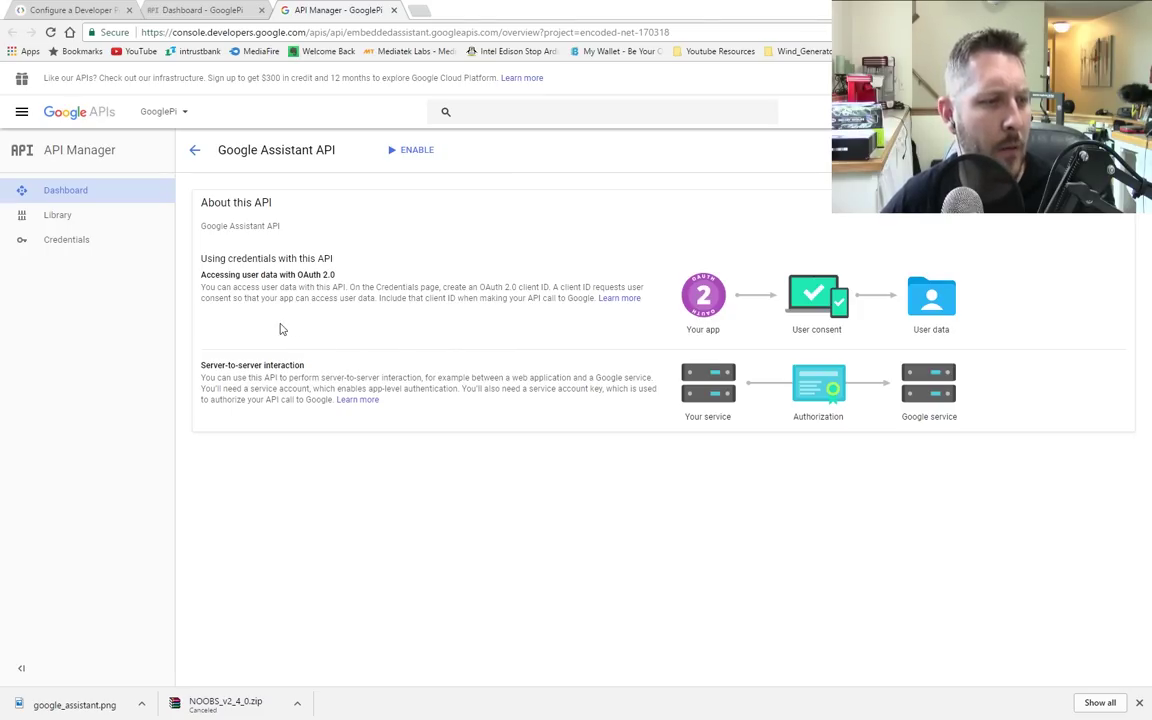
# Step: Enable the Google Assistant API for GooglePi and launch the Add credentials wizard
pyautogui.click(415, 156)
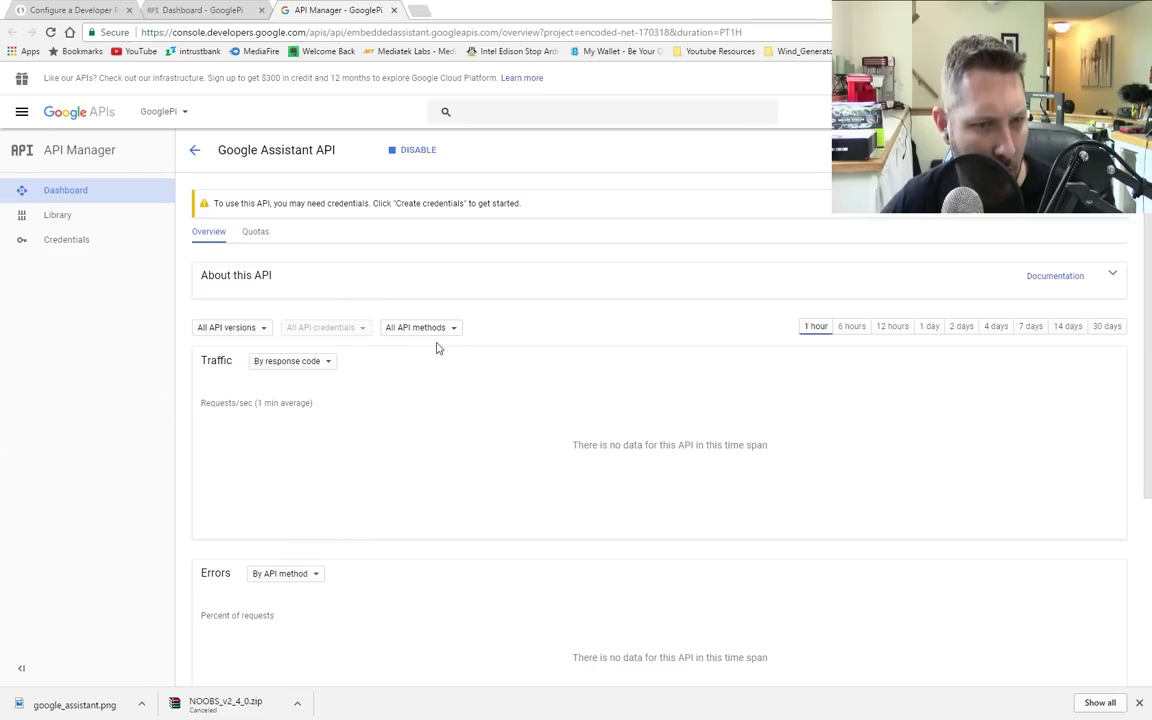
pyautogui.click(1079, 210)
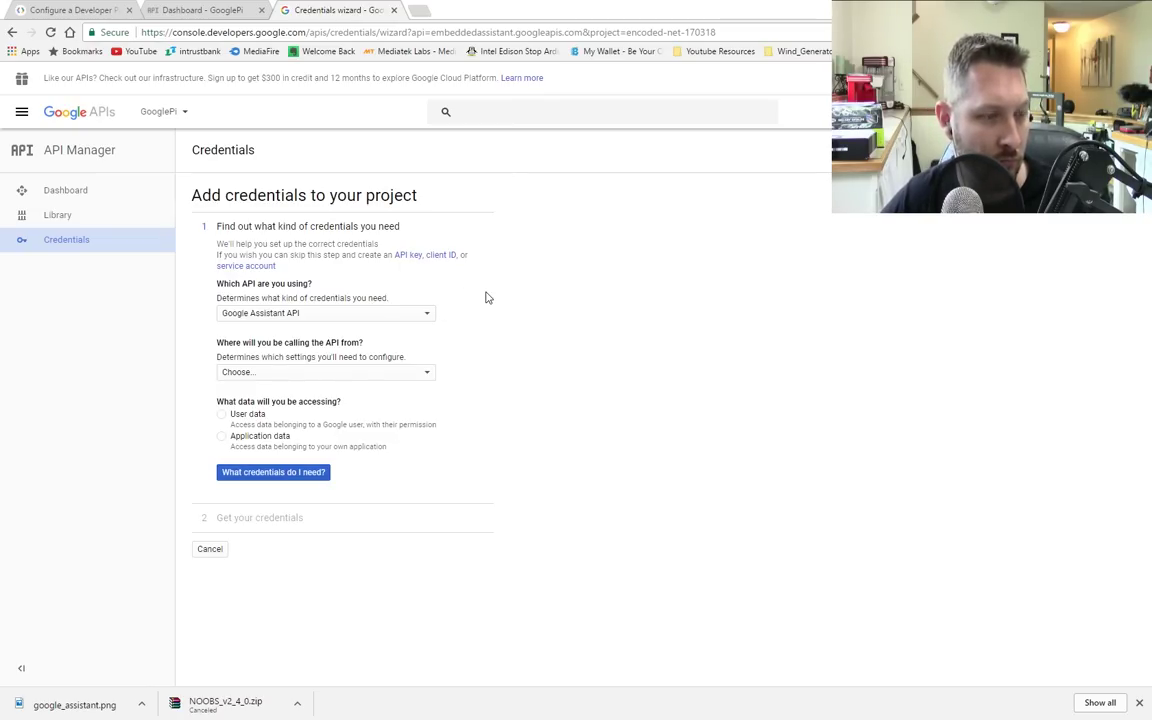
# Step: Scroll the setup guide to the scp command for copying the client_secret JSON file to the Pi
pyautogui.click(72, 10)
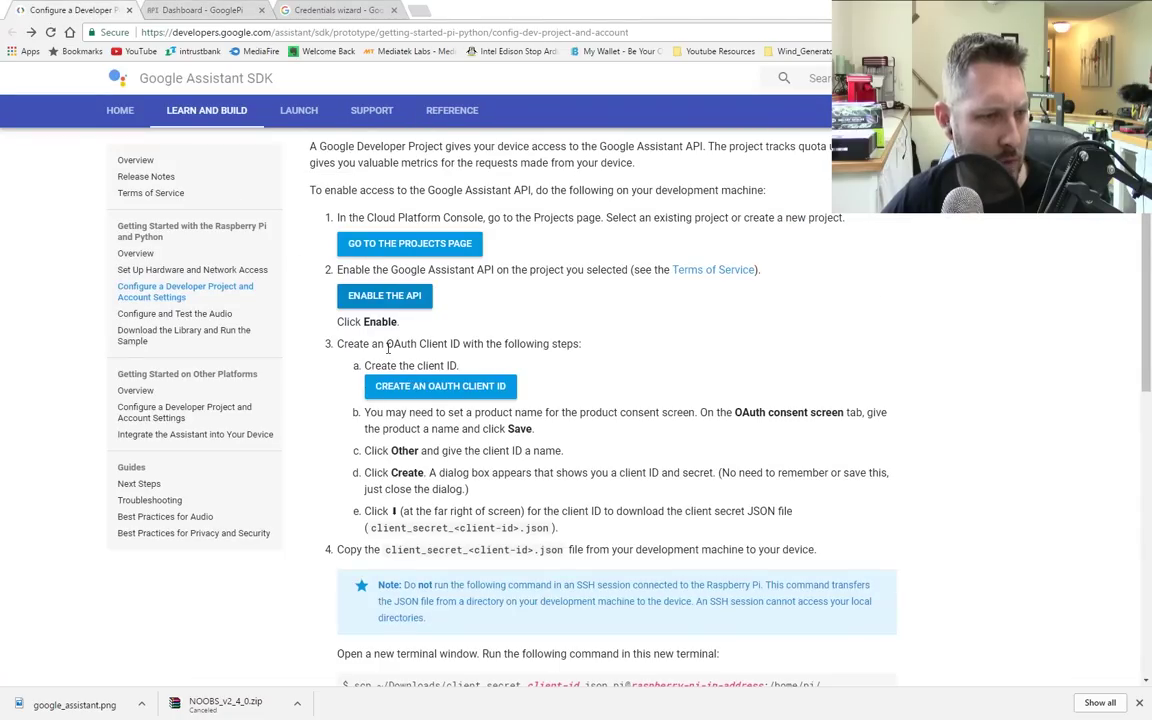
pyautogui.scroll(-1, 480, 370)
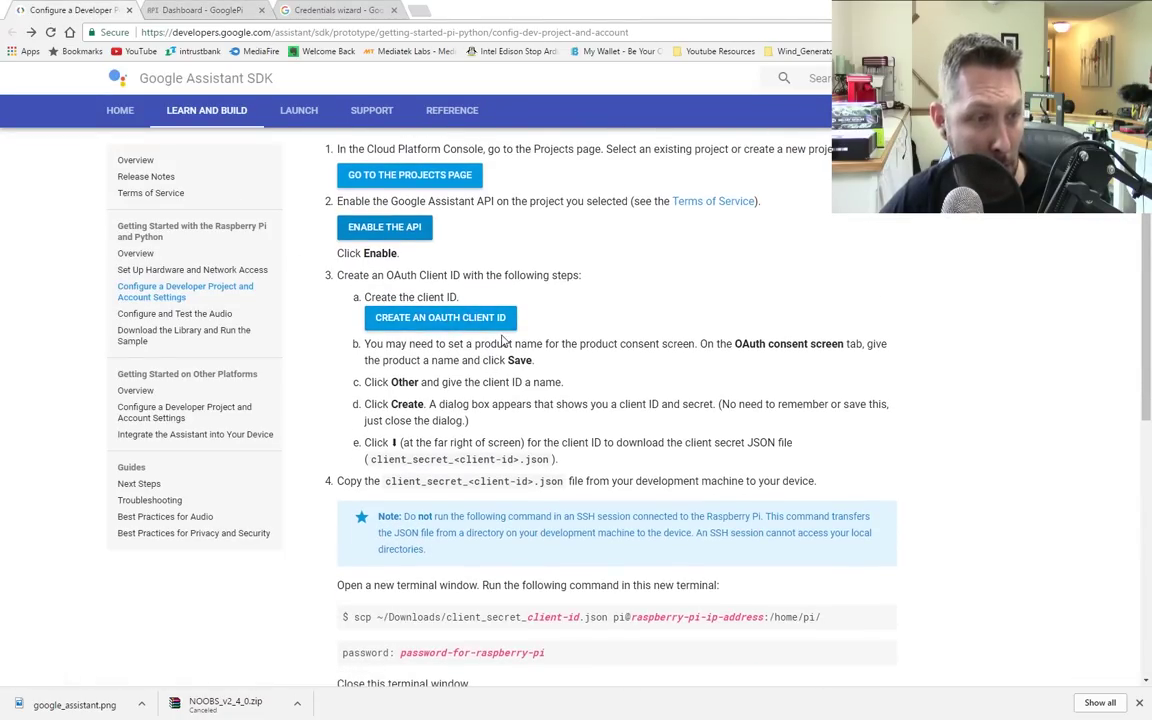
pyautogui.scroll(-2, 503, 340)
pyautogui.scroll(1, 445, 268)
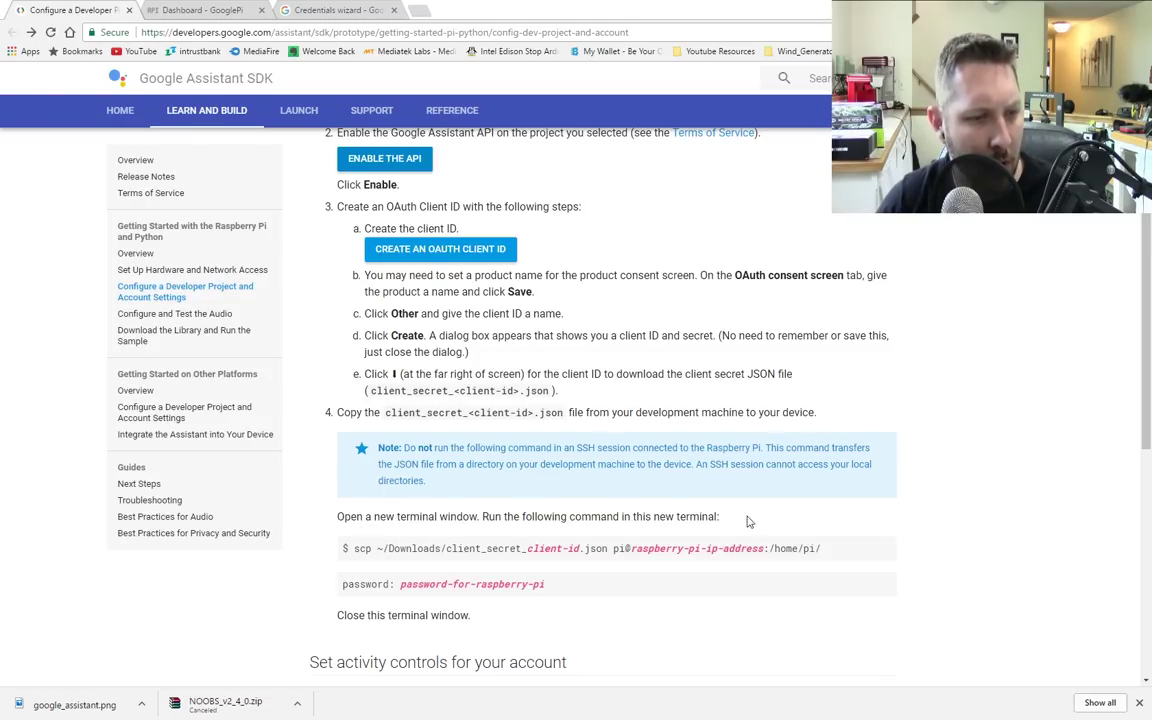
pyautogui.moveTo(356, 549); pyautogui.dragTo(728, 547)
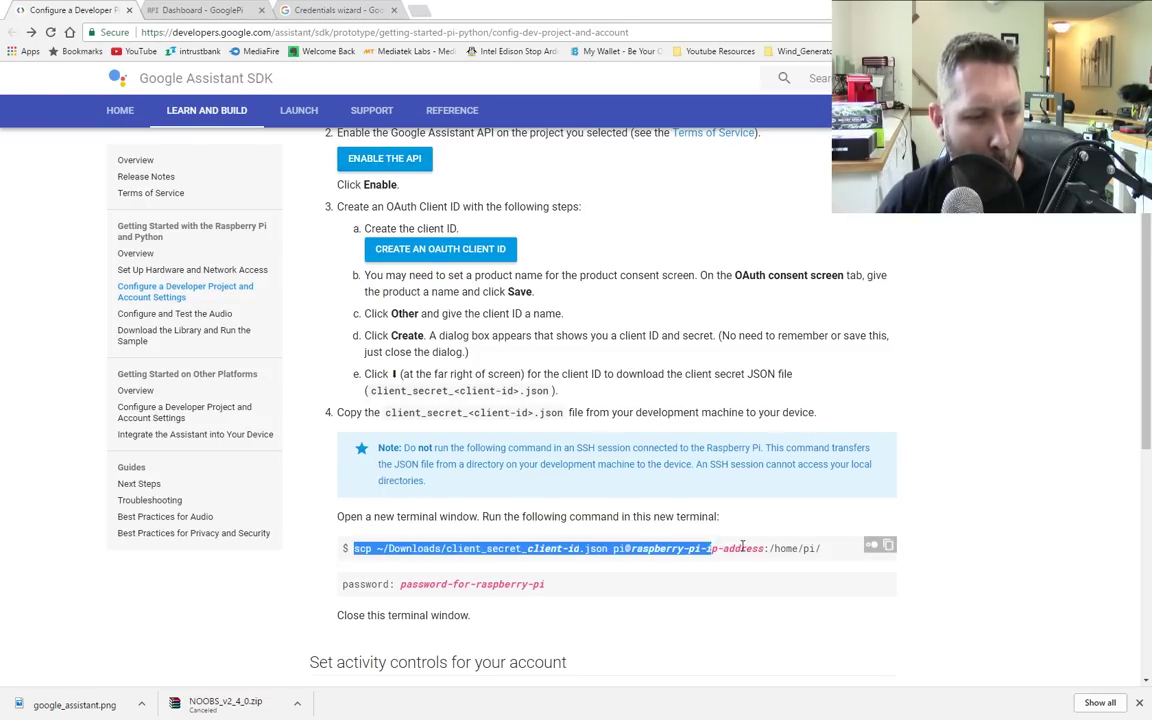
pyautogui.click(668, 566)
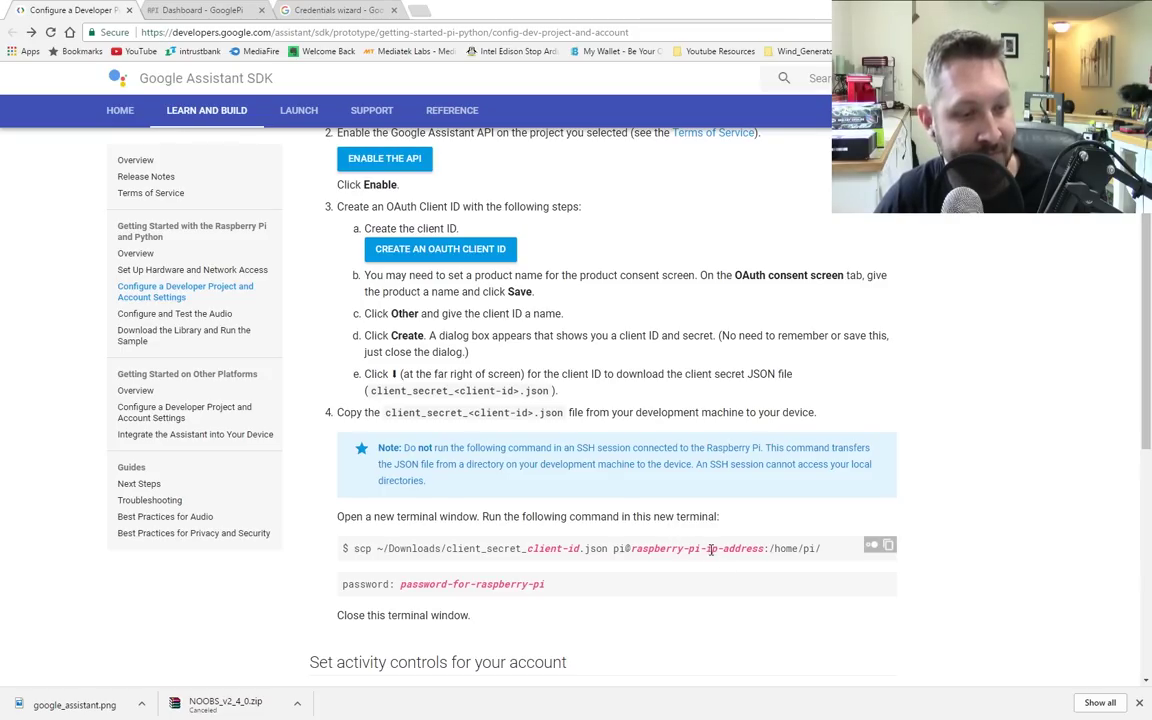
# Step: Keep Google Assistant API selected in the credentials wizard, then skip ahead to Create client ID
pyautogui.click(333, 10)
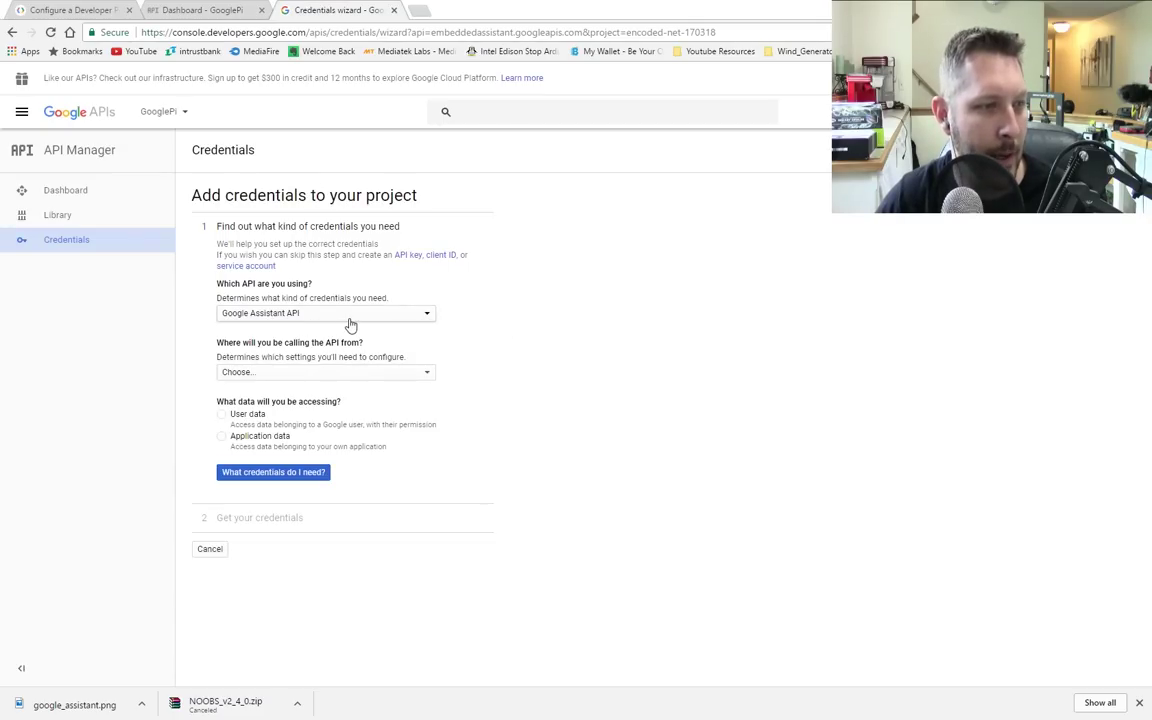
pyautogui.click(416, 319)
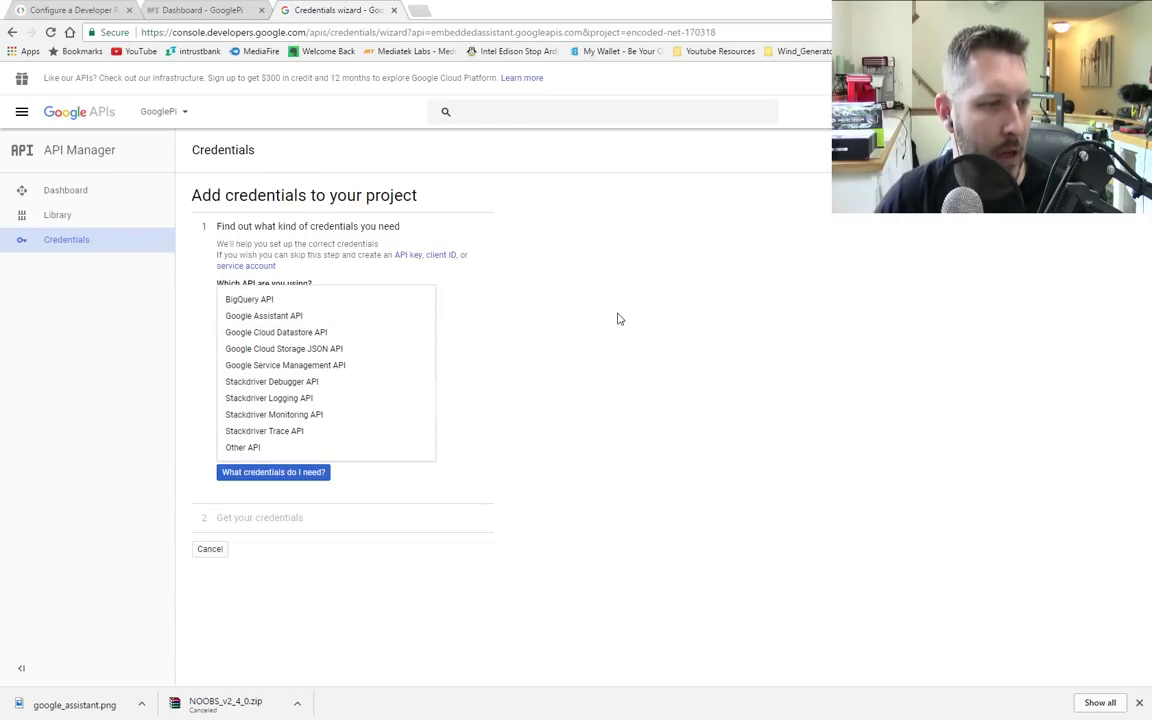
pyautogui.click(650, 318)
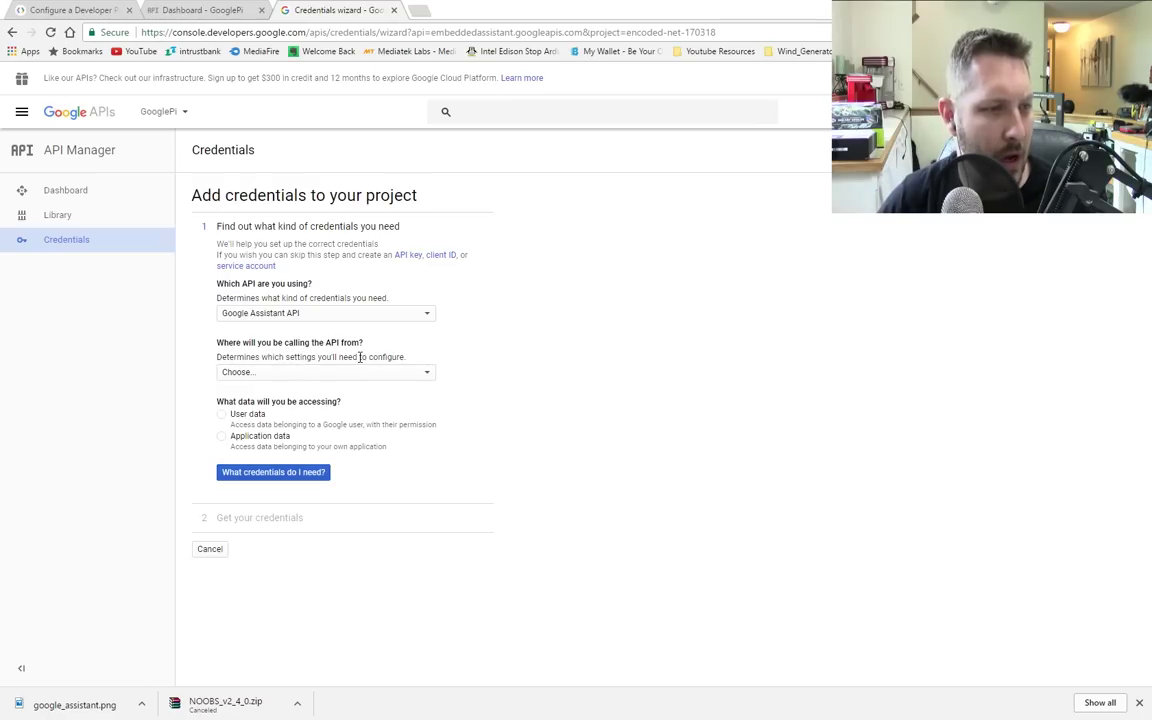
pyautogui.click(380, 374)
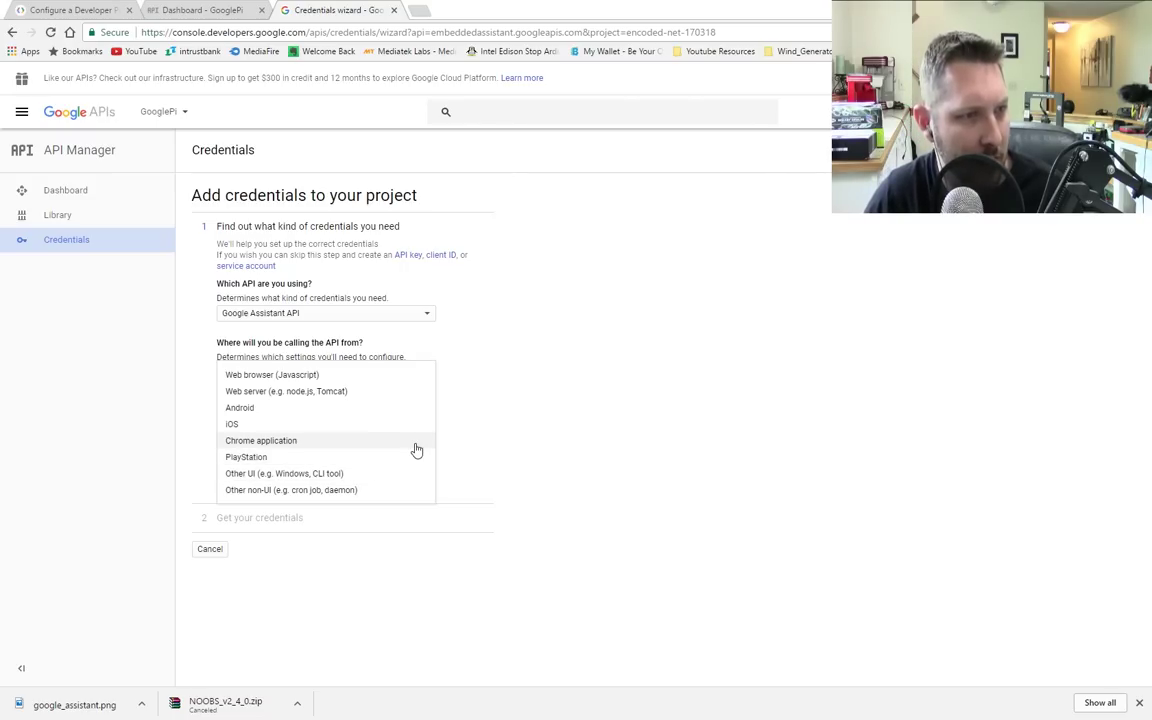
pyautogui.click(636, 366)
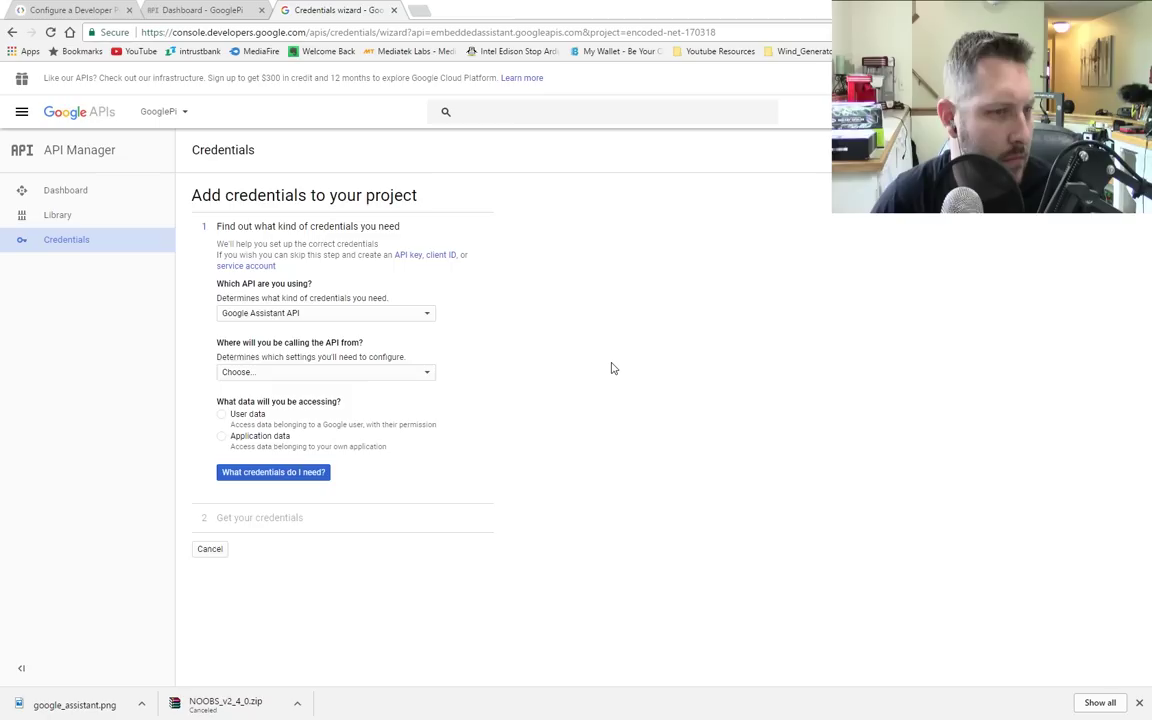
pyautogui.click(437, 256)
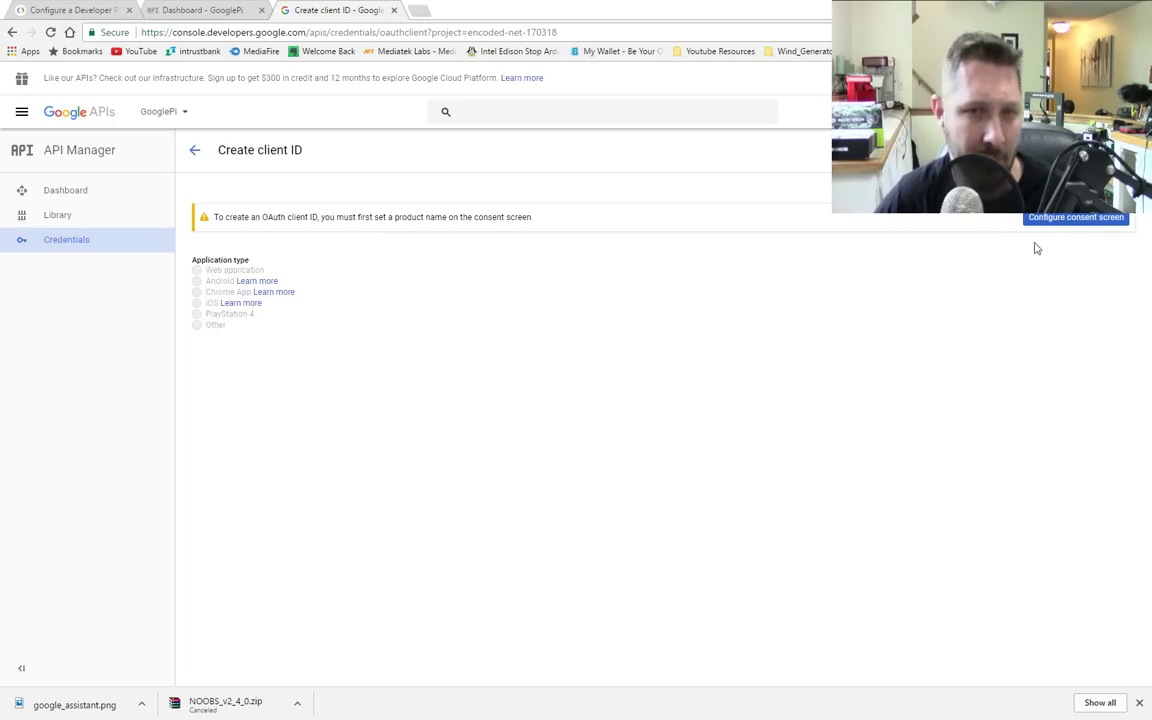
# Step: Enter GooglePi as the consent screen product name, save, and dismiss the Google-product name warning
pyautogui.click(1085, 219)
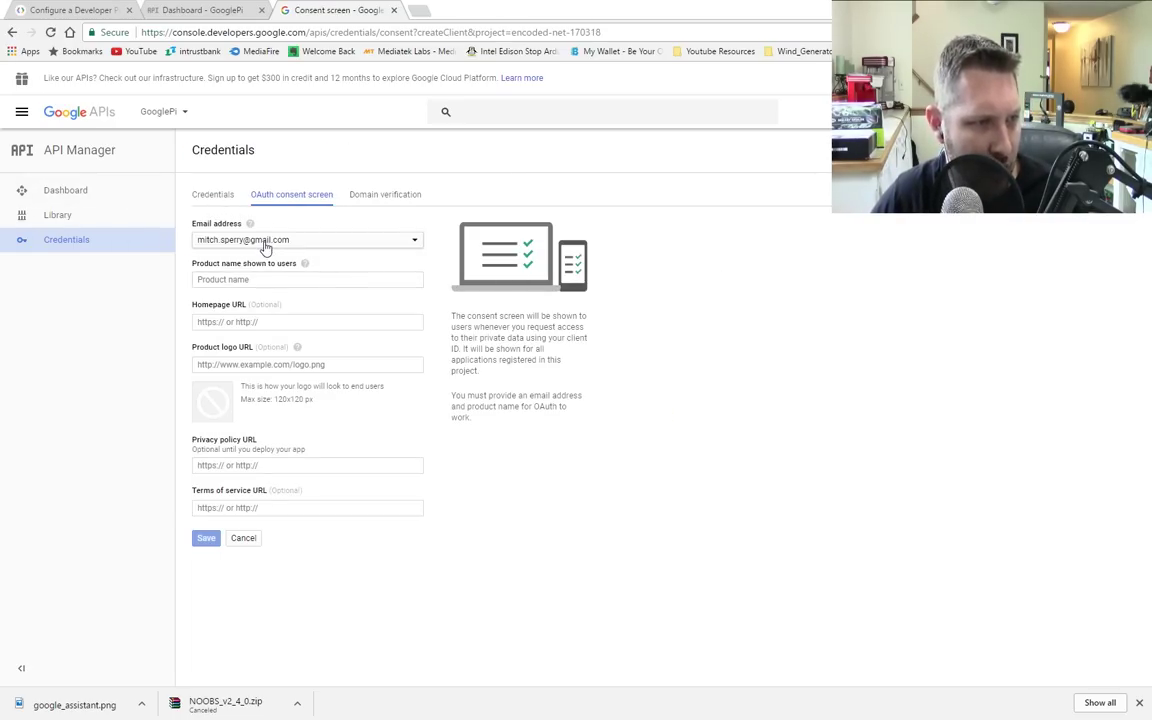
pyautogui.click(223, 280)
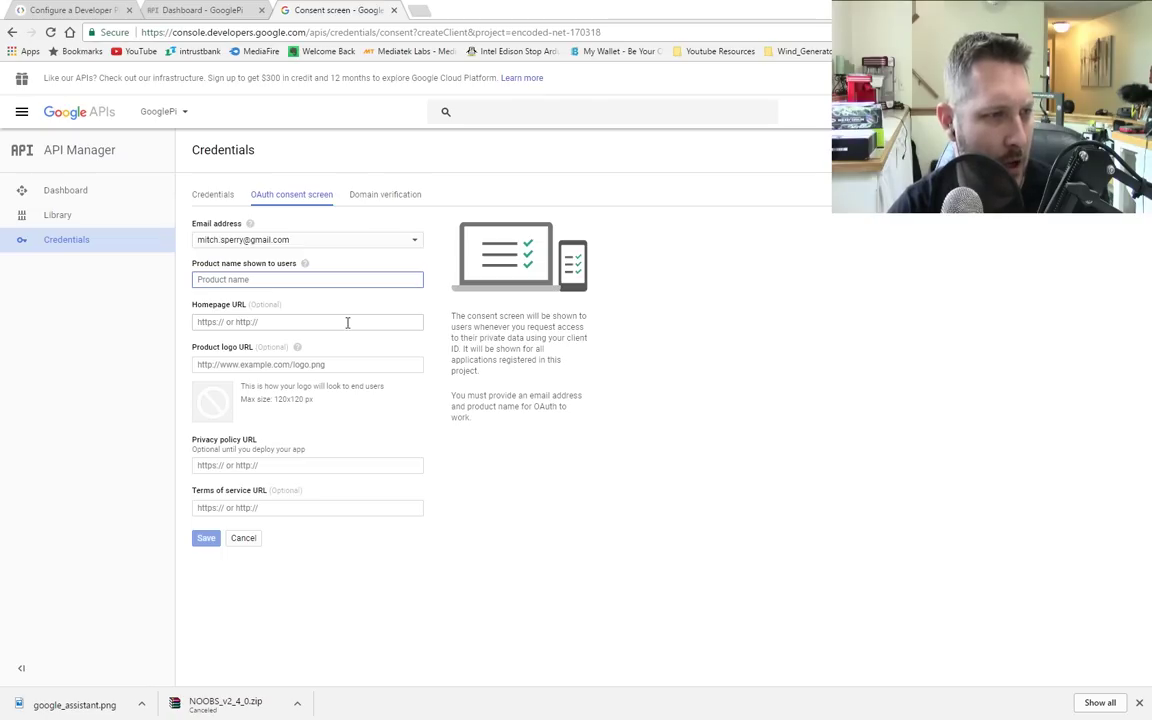
pyautogui.write('GooglePi')
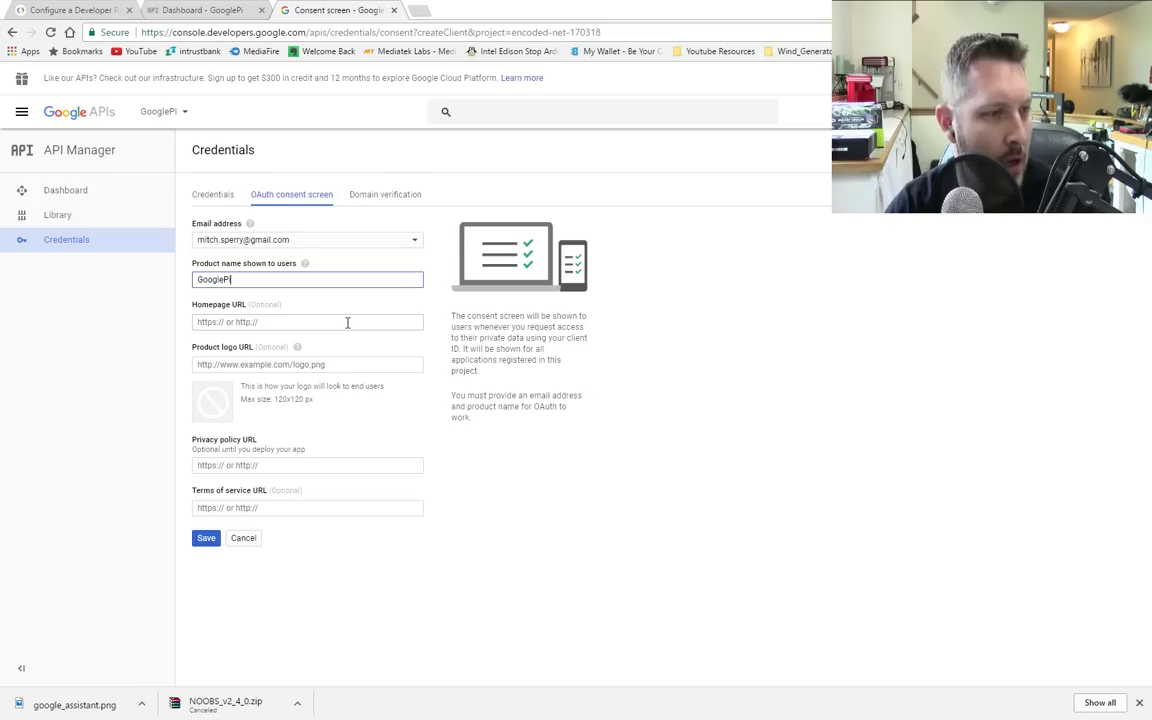
pyautogui.click(347, 322)
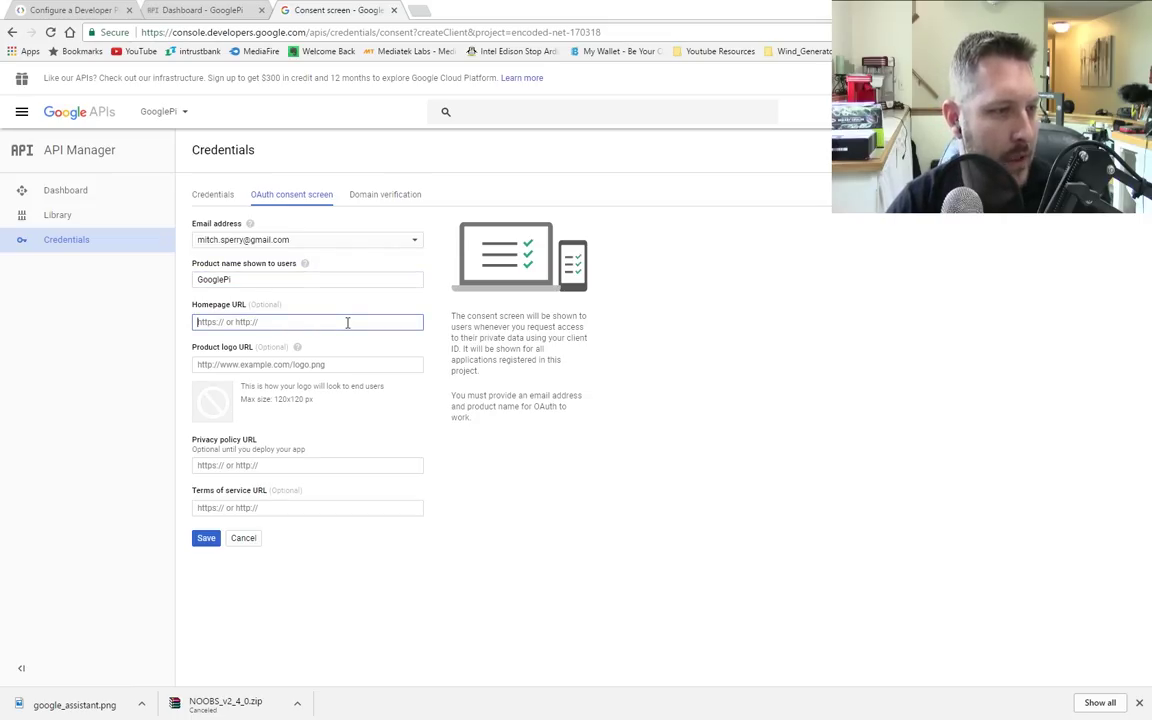
pyautogui.press('Tab')
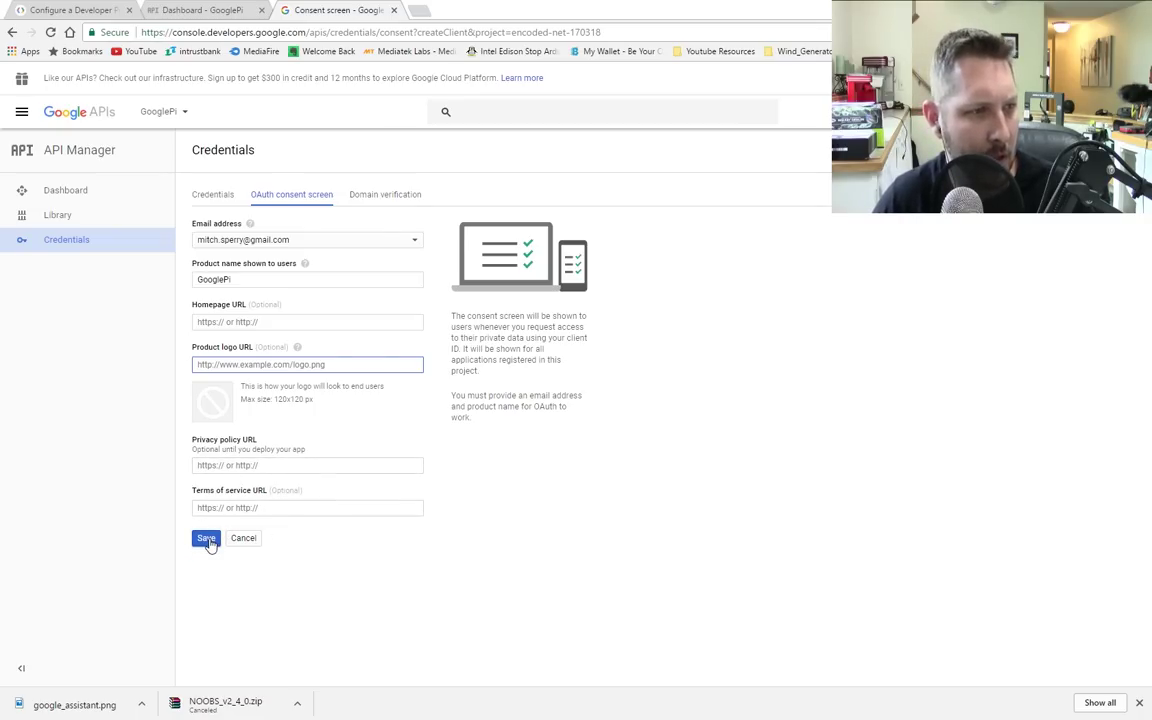
pyautogui.click(207, 540)
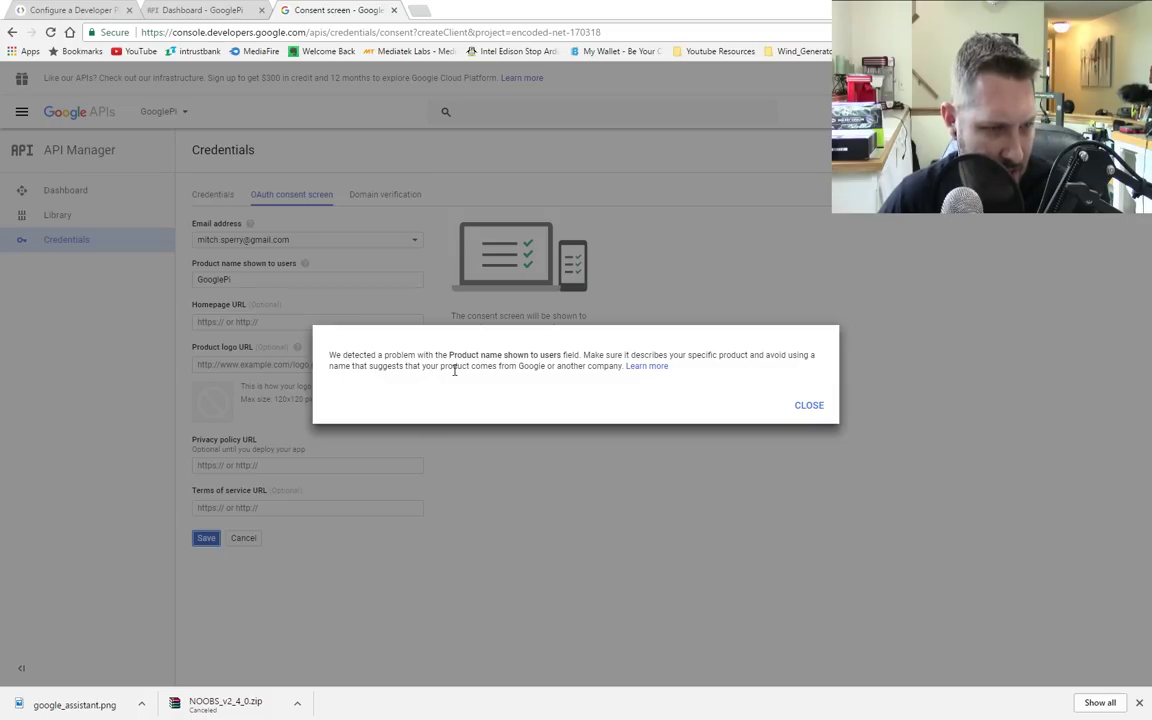
pyautogui.click(810, 405)
# Step: Replace the consent screen product name GooglePi with RasAssistant and save it
pyautogui.moveTo(254, 278); pyautogui.dragTo(81, 295)
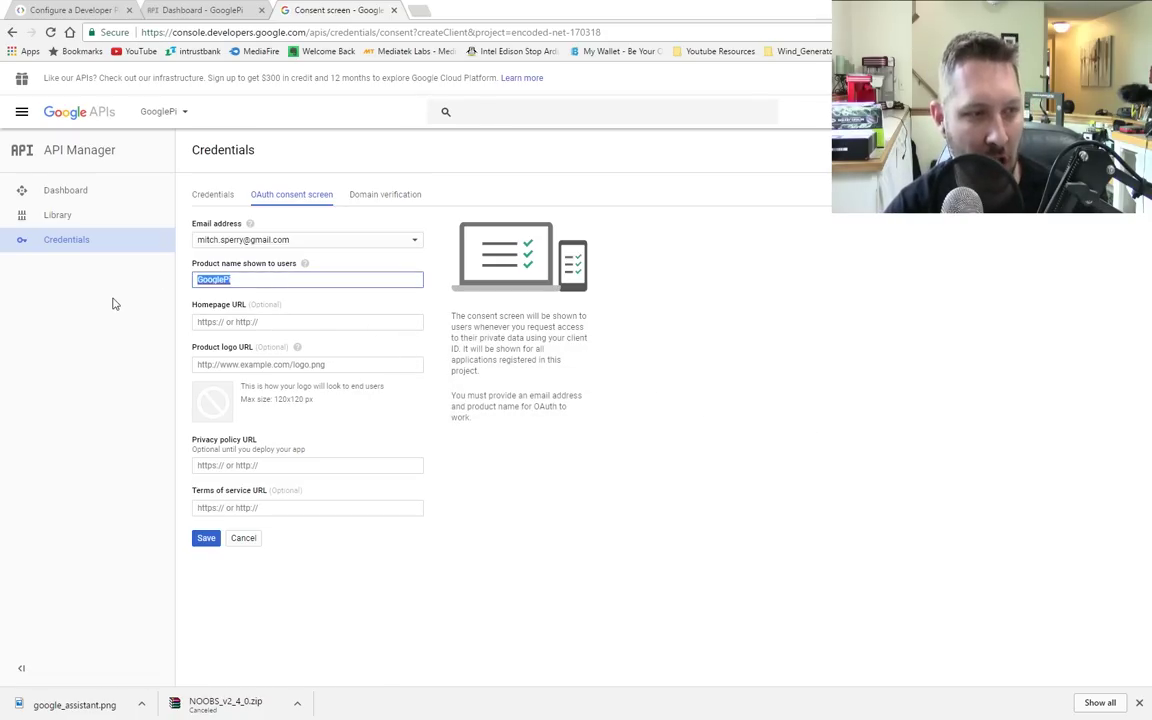
pyautogui.write('RasAssista')
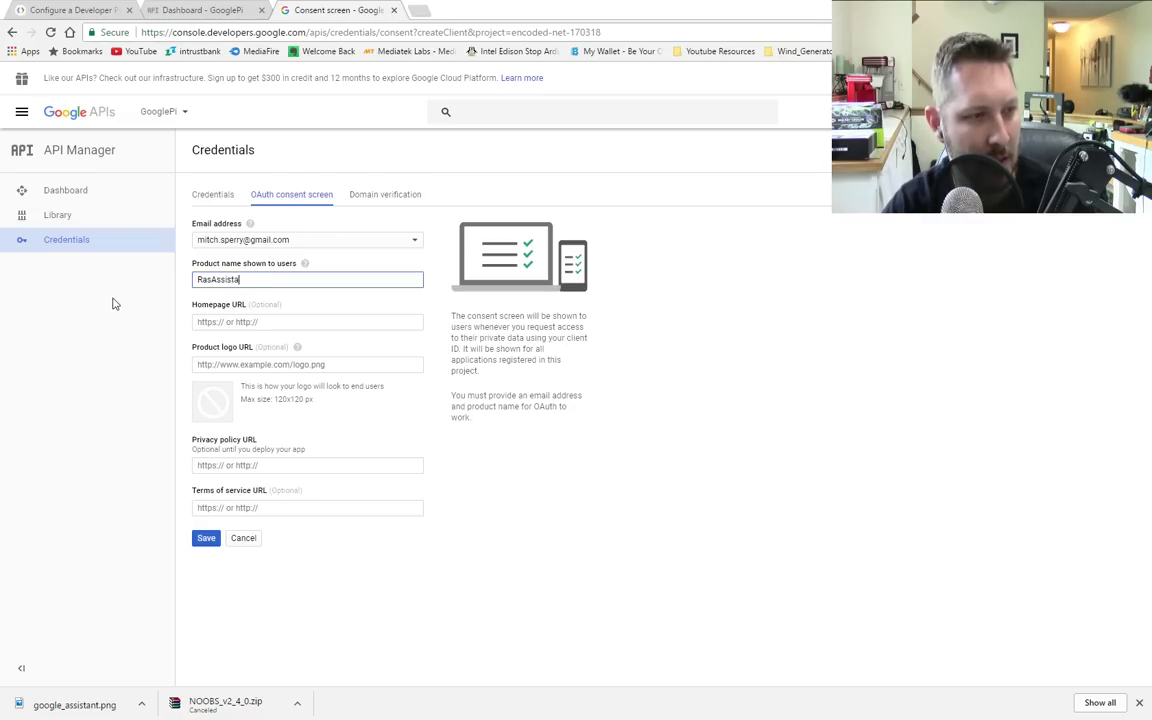
pyautogui.write('nt')
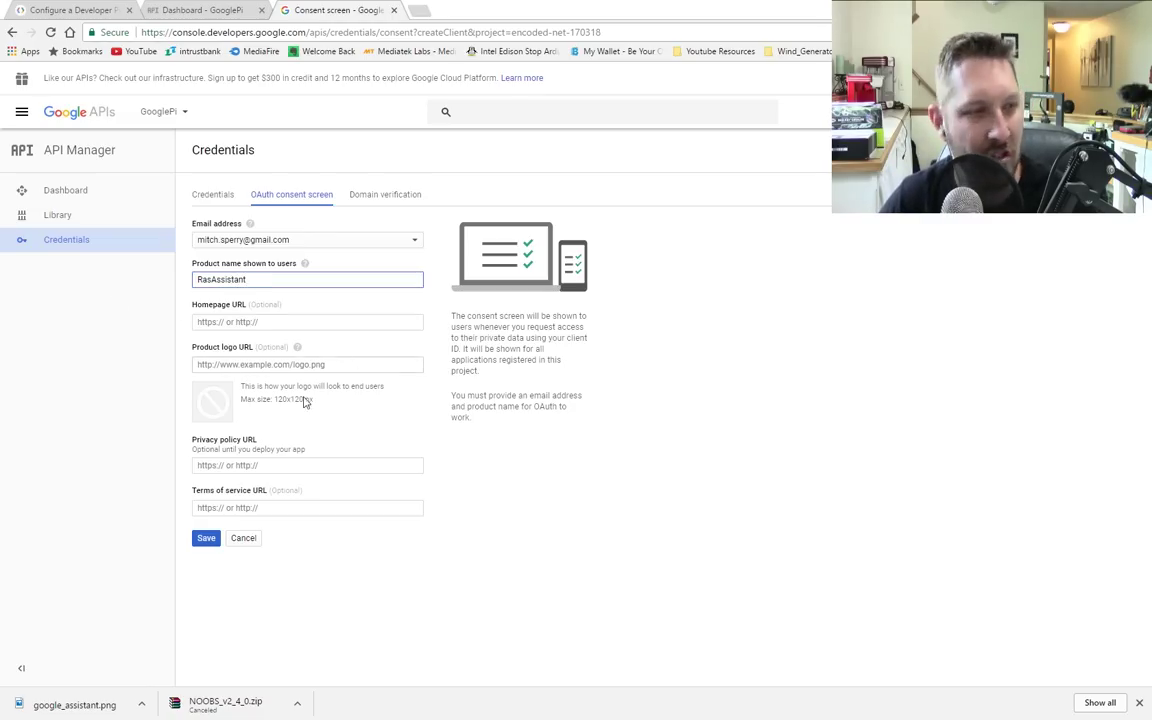
pyautogui.click(203, 539)
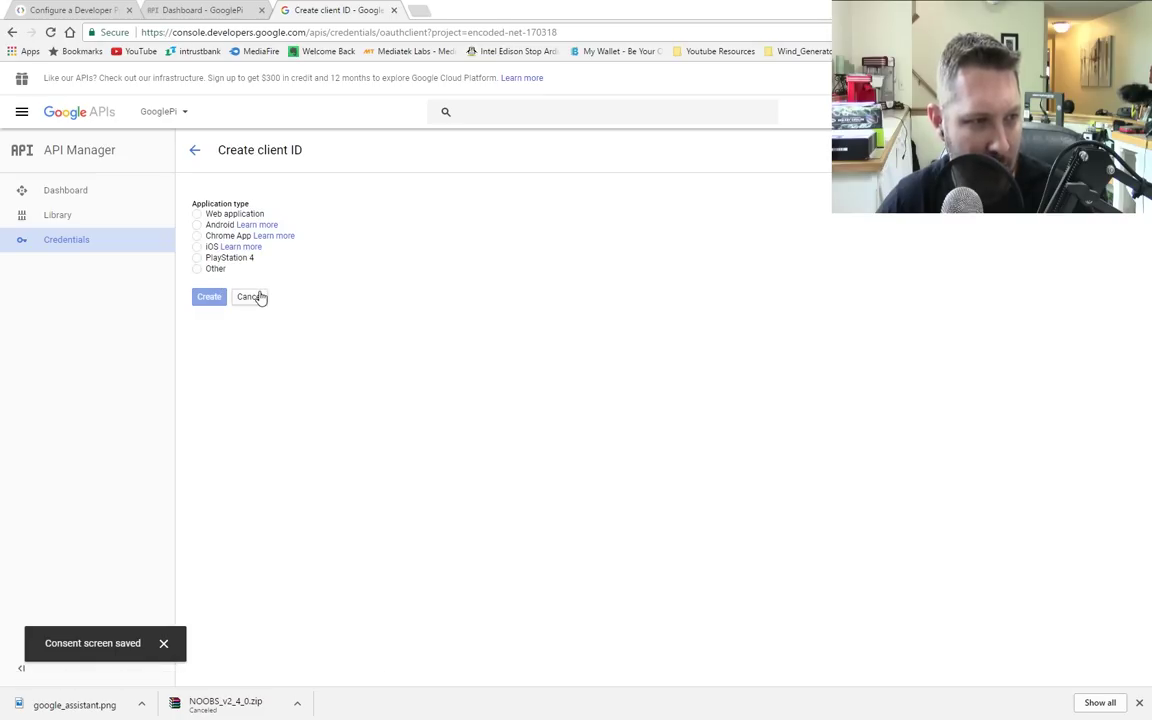
# Step: Create an OAuth client ID with application type Other, named RasPI ID
pyautogui.click(205, 15)
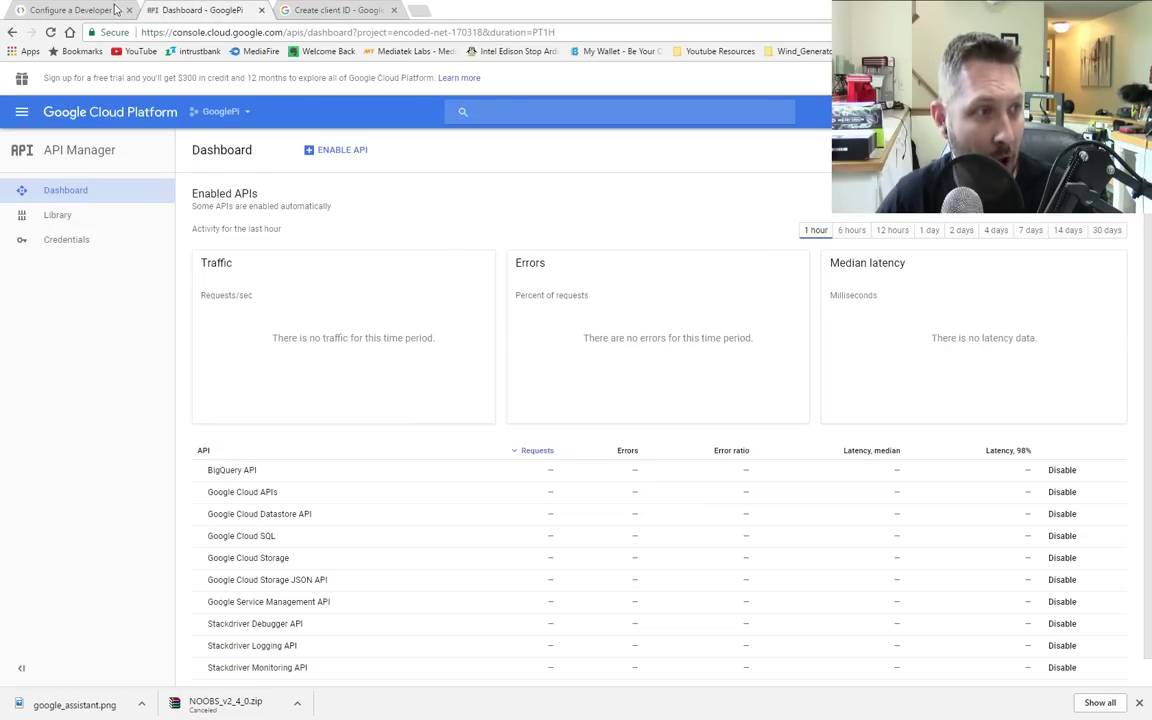
pyautogui.click(75, 10)
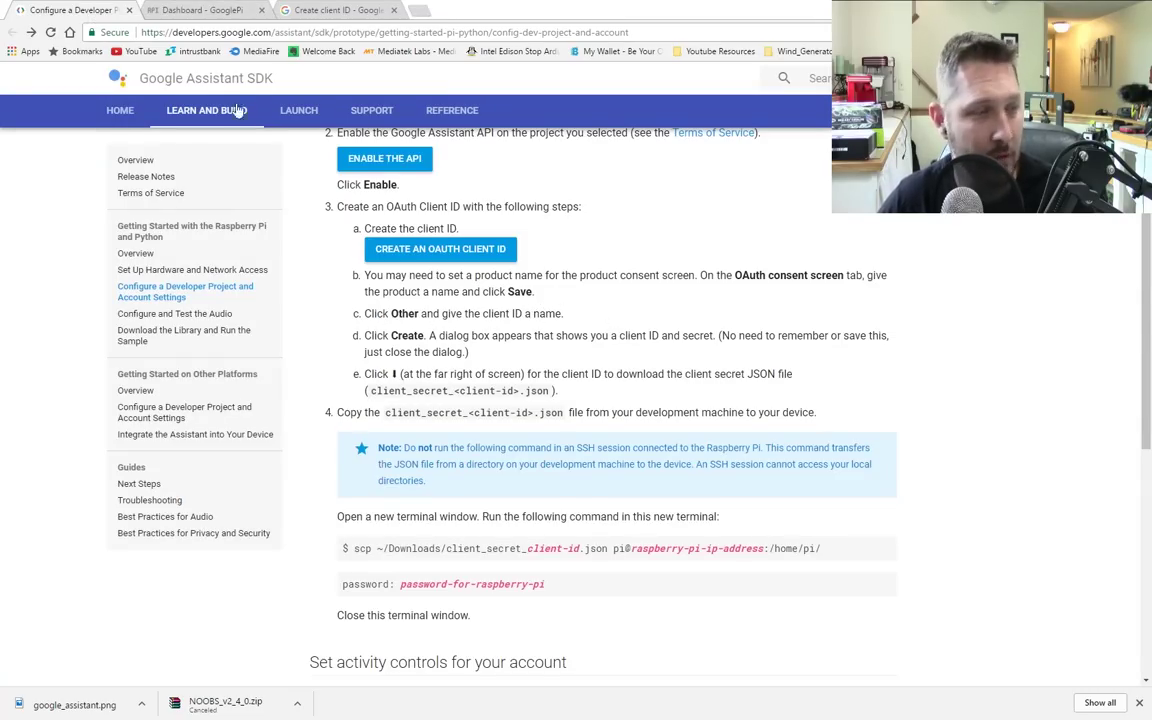
pyautogui.click(335, 16)
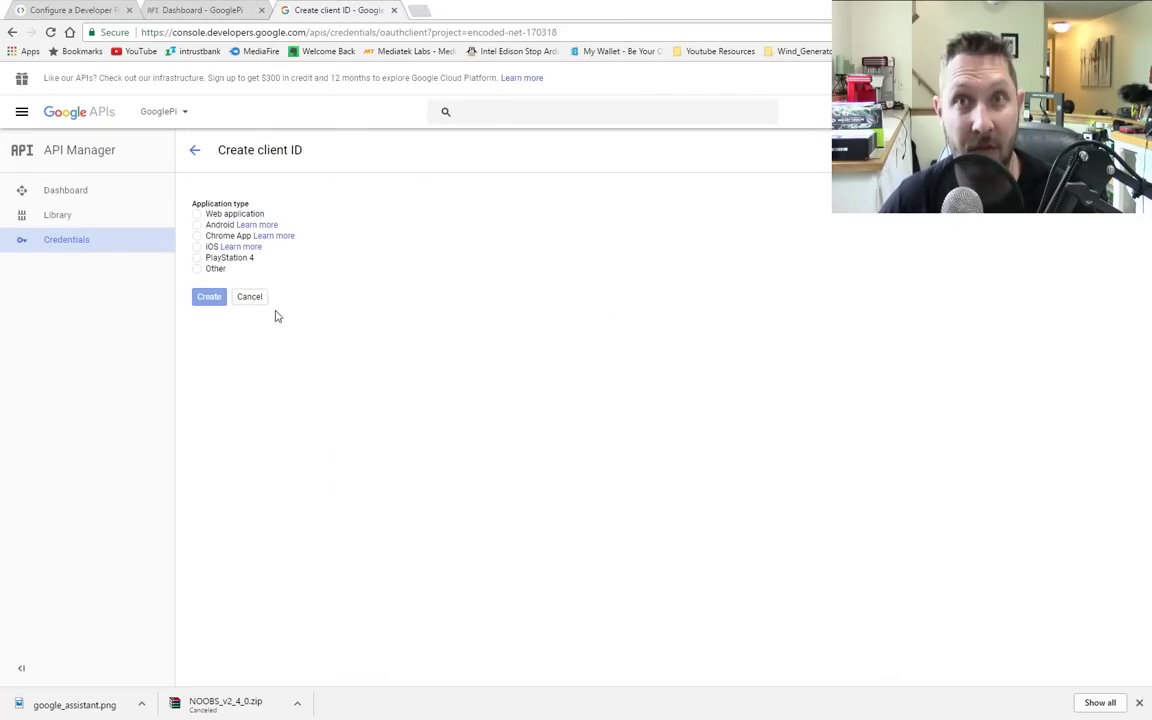
pyautogui.click(197, 268)
pyautogui.click(80, 10)
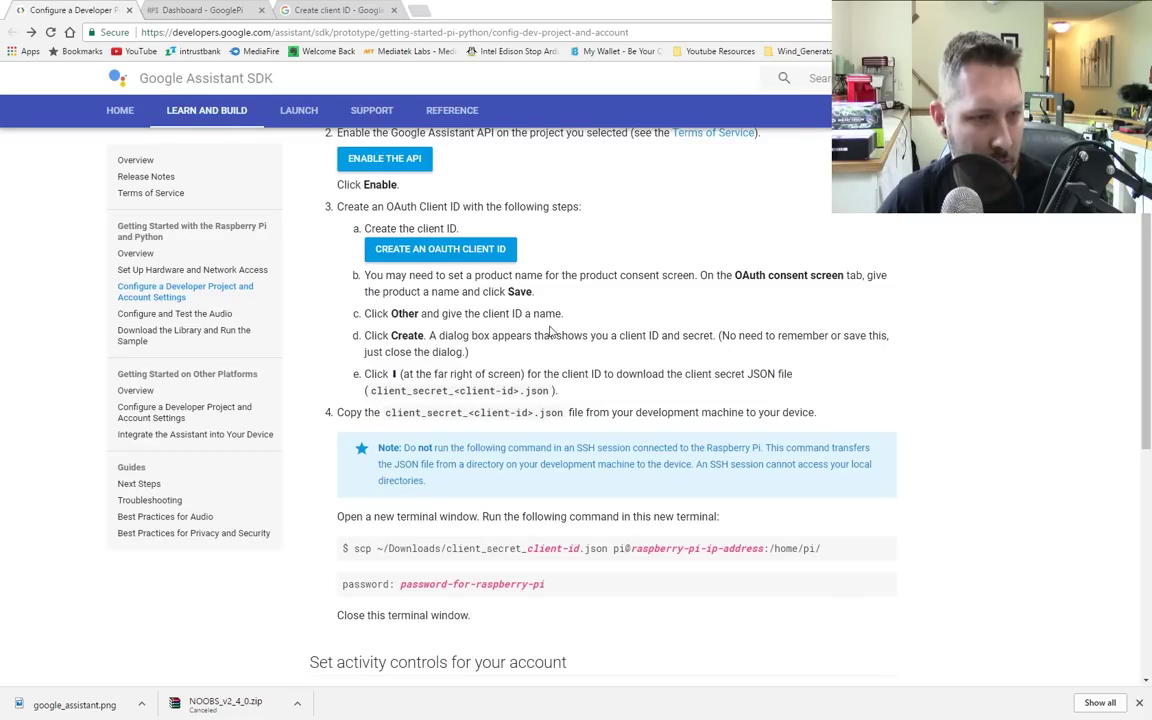
pyautogui.click(295, 9)
pyautogui.tripleClick(255, 303)
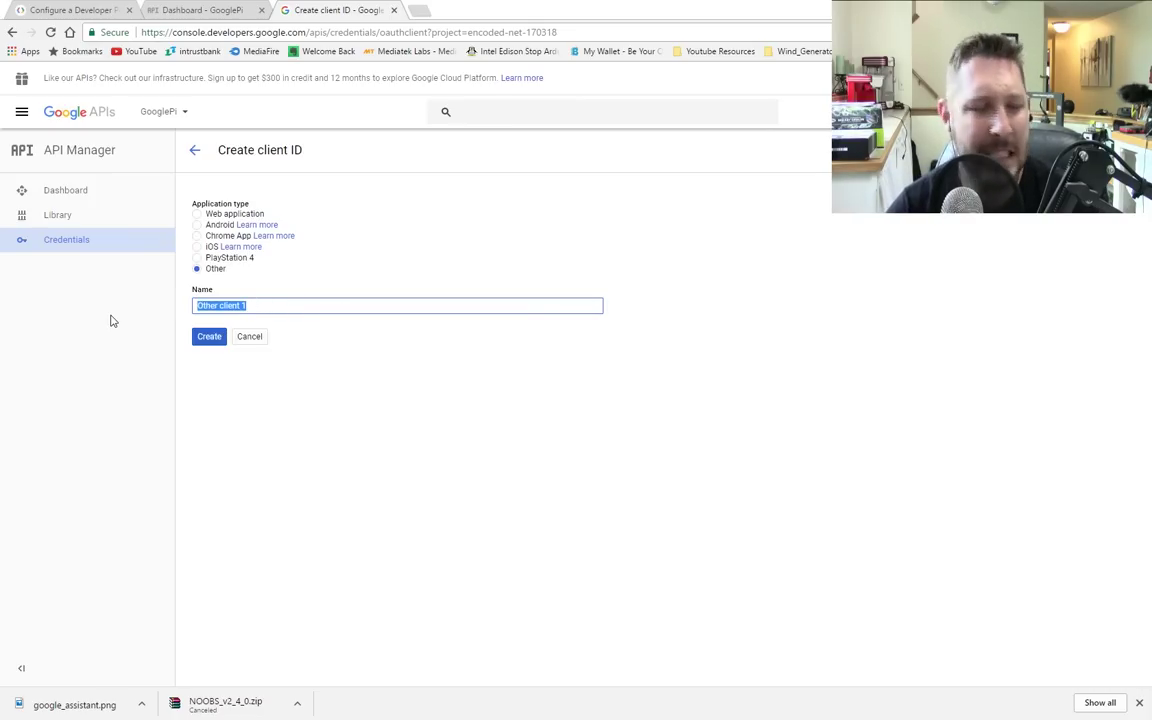
pyautogui.write('PI')
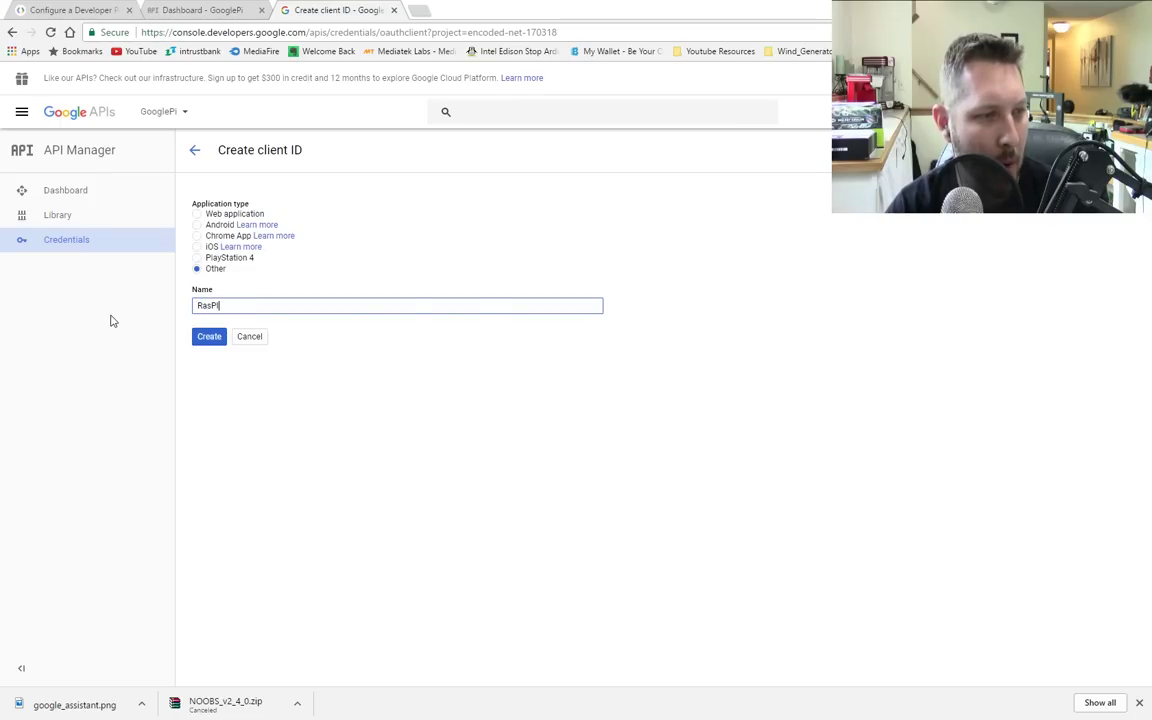
pyautogui.write('asPi')
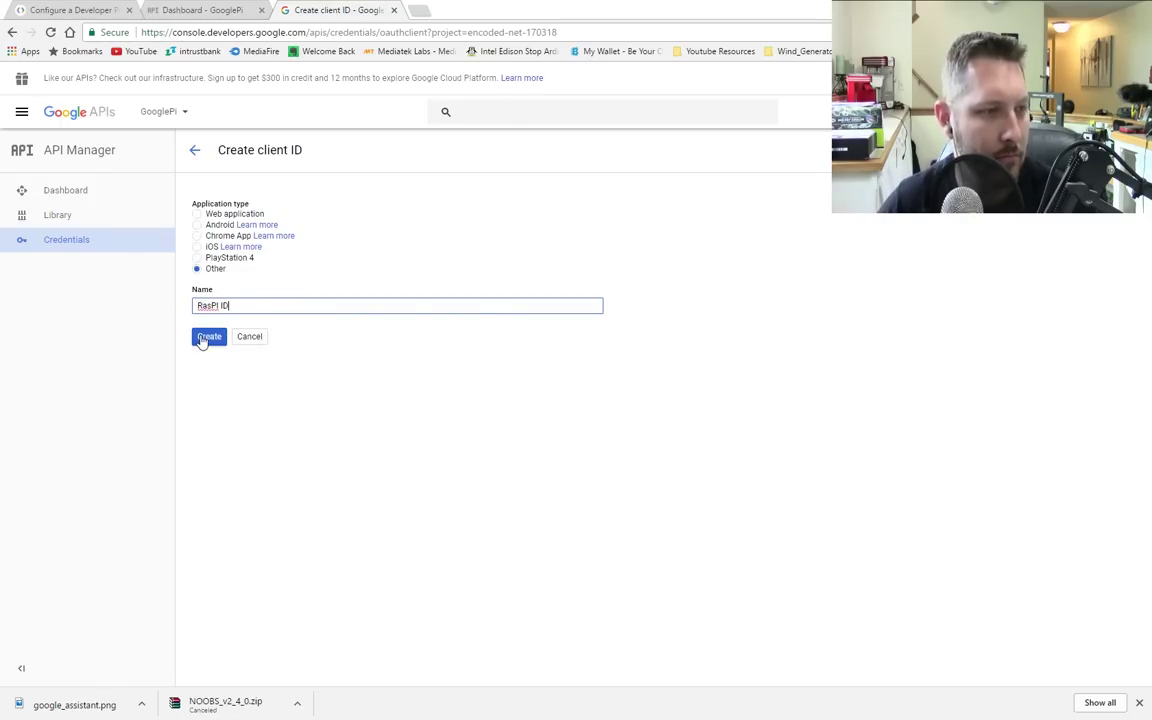
pyautogui.click(206, 337)
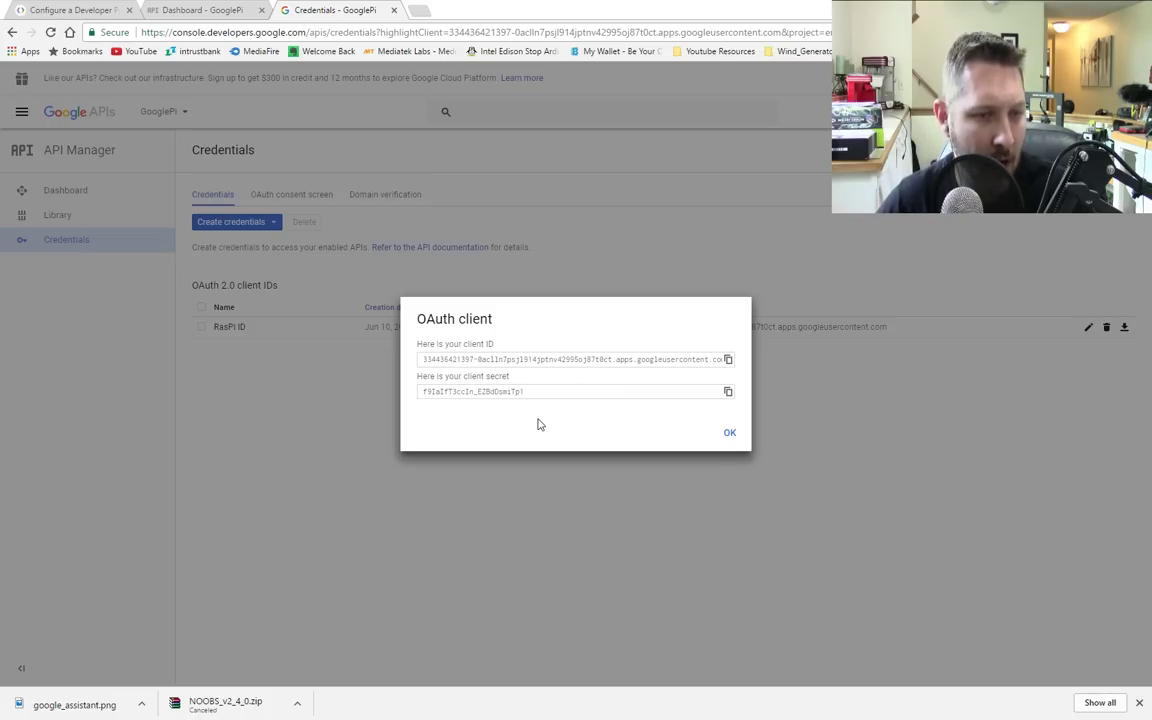
# Step: Switch to the 'Configure a Developer Project' tab showing the Assistant SDK guide
pyautogui.click(70, 9)
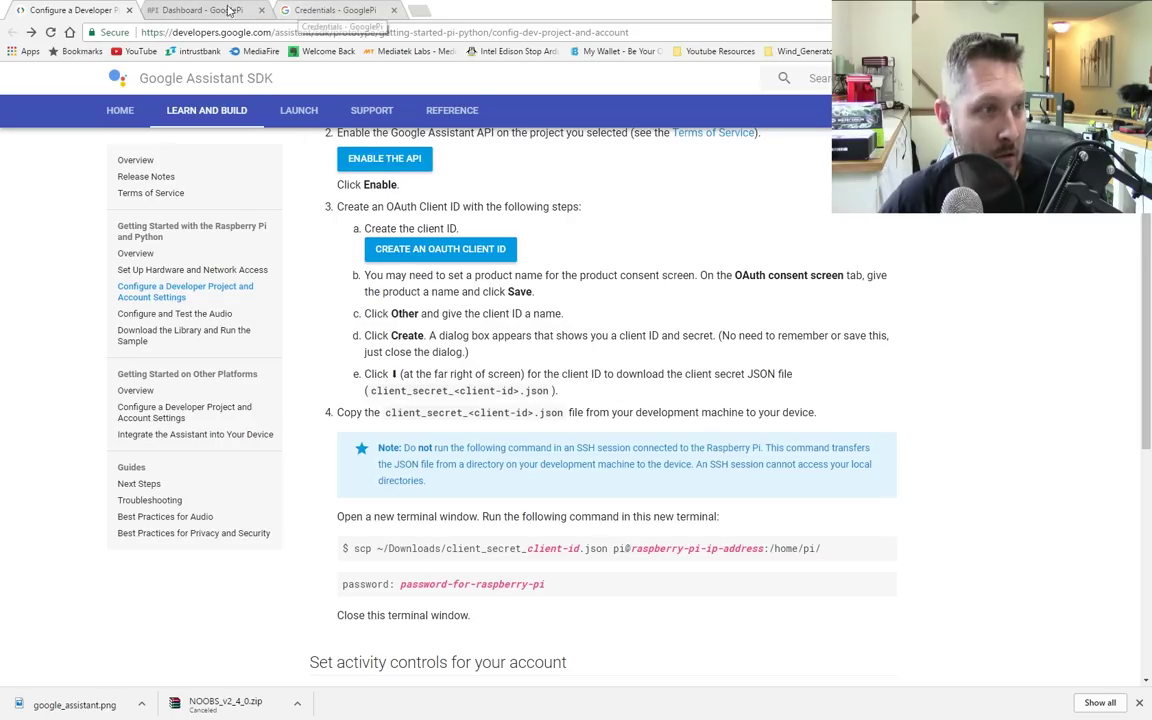
# Step: Download the RasPI ID client secret JSON from Credentials into the GooglePi folder
pyautogui.click(203, 9)
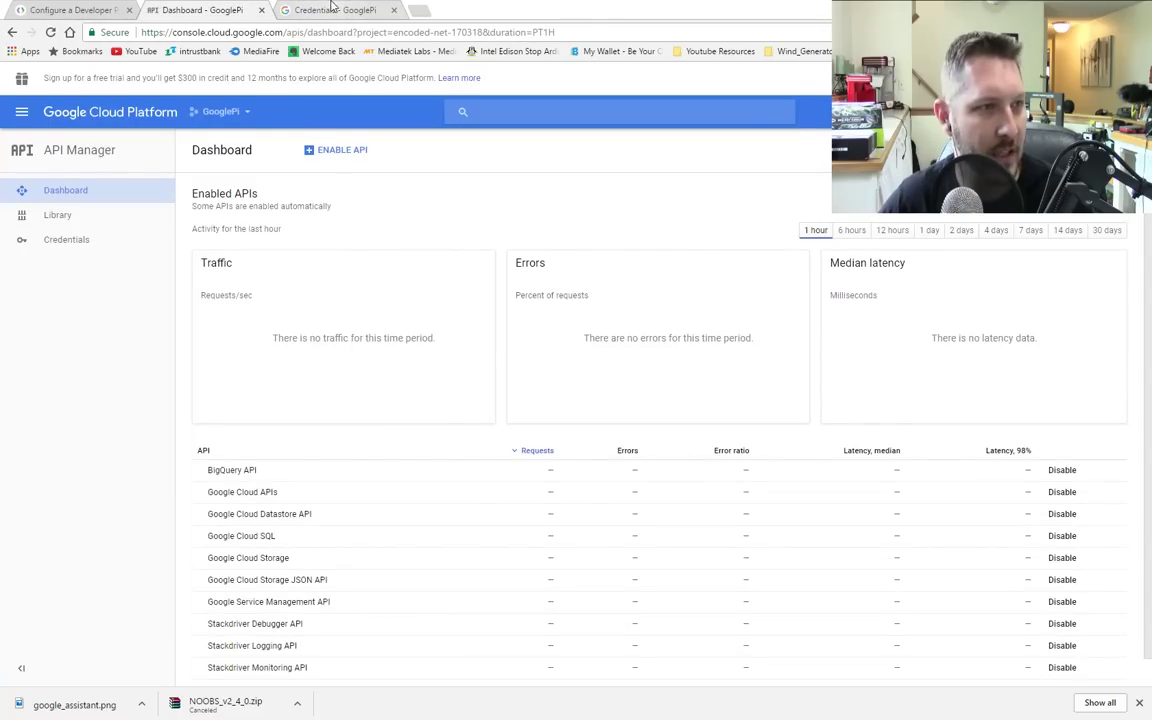
pyautogui.click(300, 10)
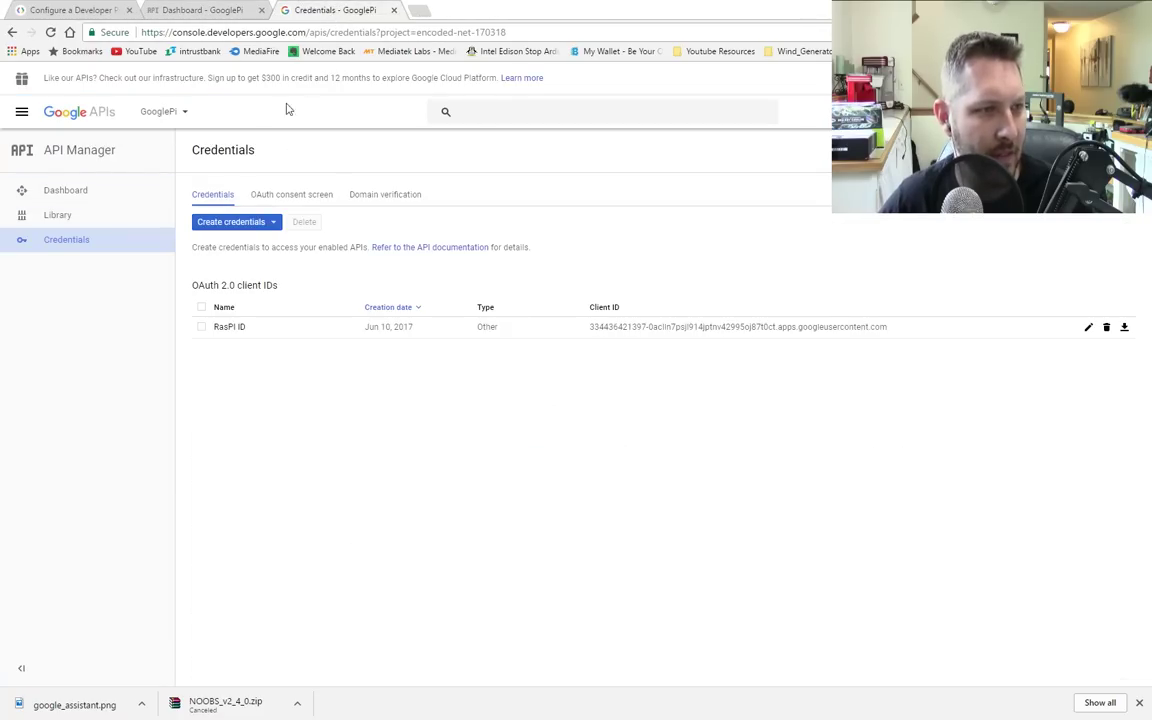
pyautogui.click(1125, 329)
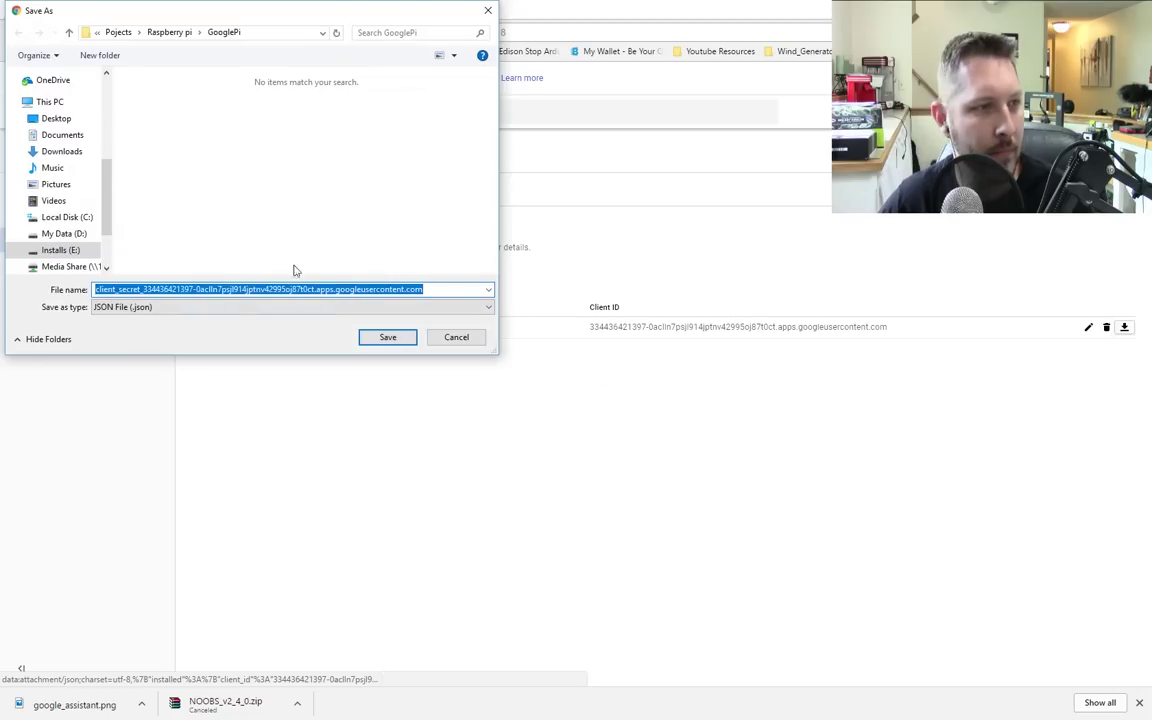
pyautogui.click(386, 337)
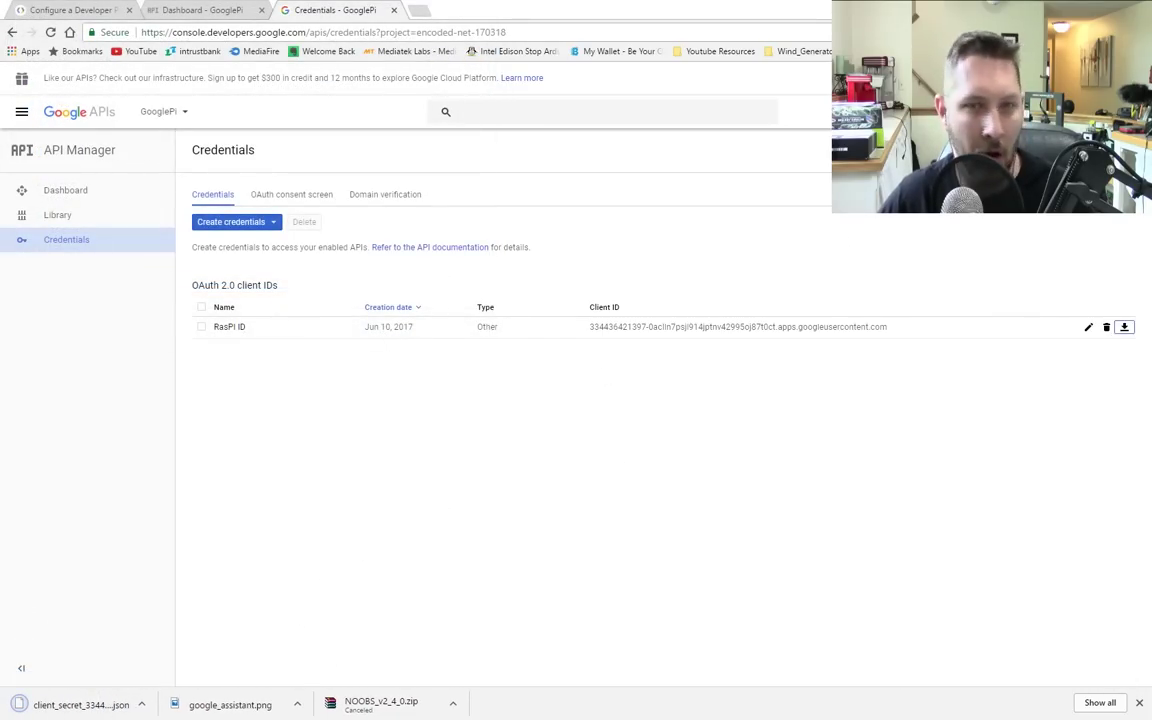
pyautogui.click(70, 10)
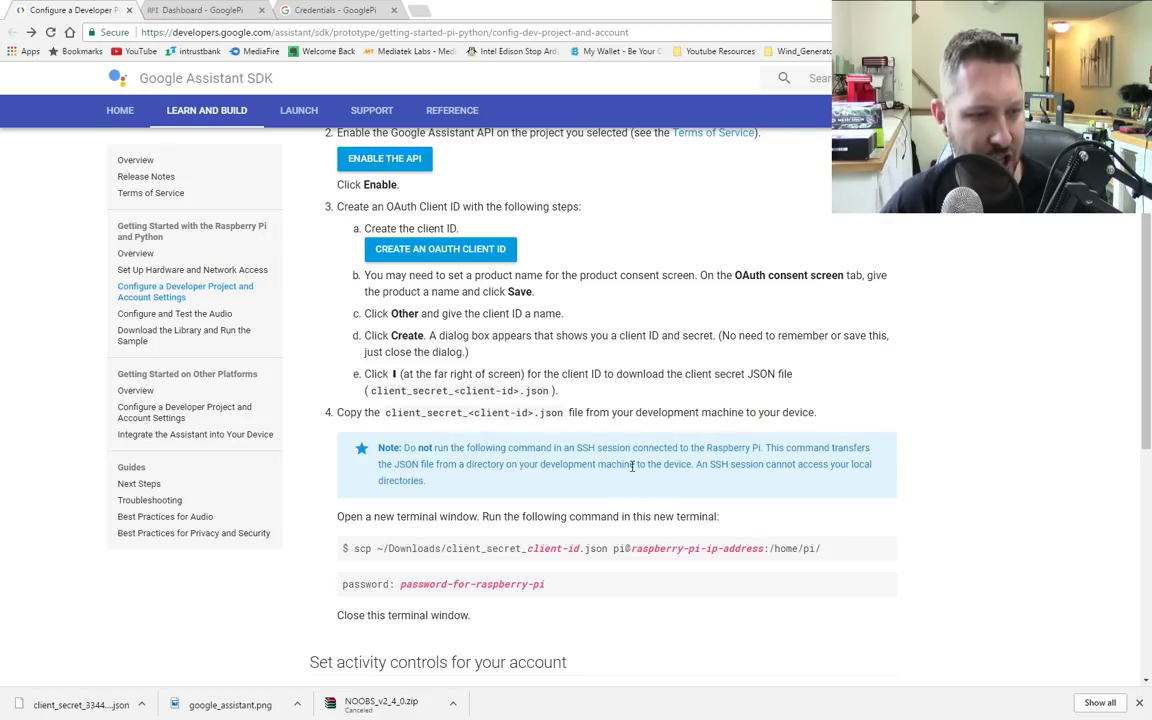
# Step: Scroll the SDK guide down past the file-copy step toward 'Set activity controls'
pyautogui.scroll(-3, 632, 466)
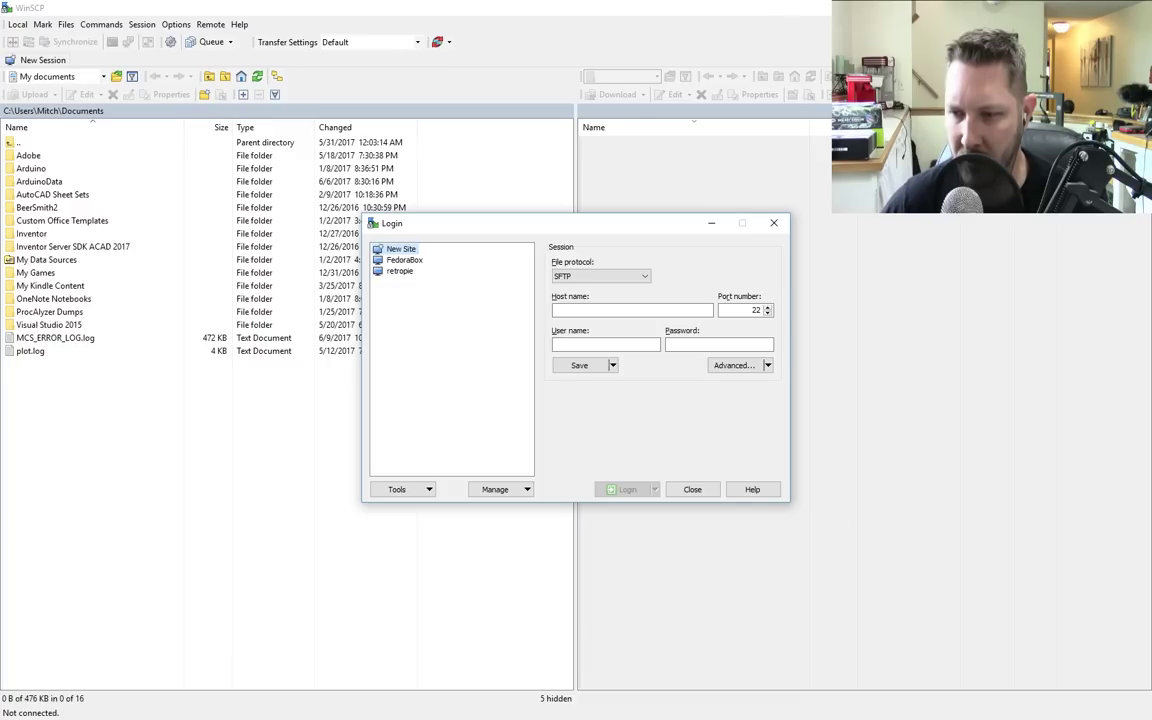
# Step: Log WinSCP into host 192.168.1.48 as pi with the Pi's password, accepting its host key
pyautogui.click(403, 249)
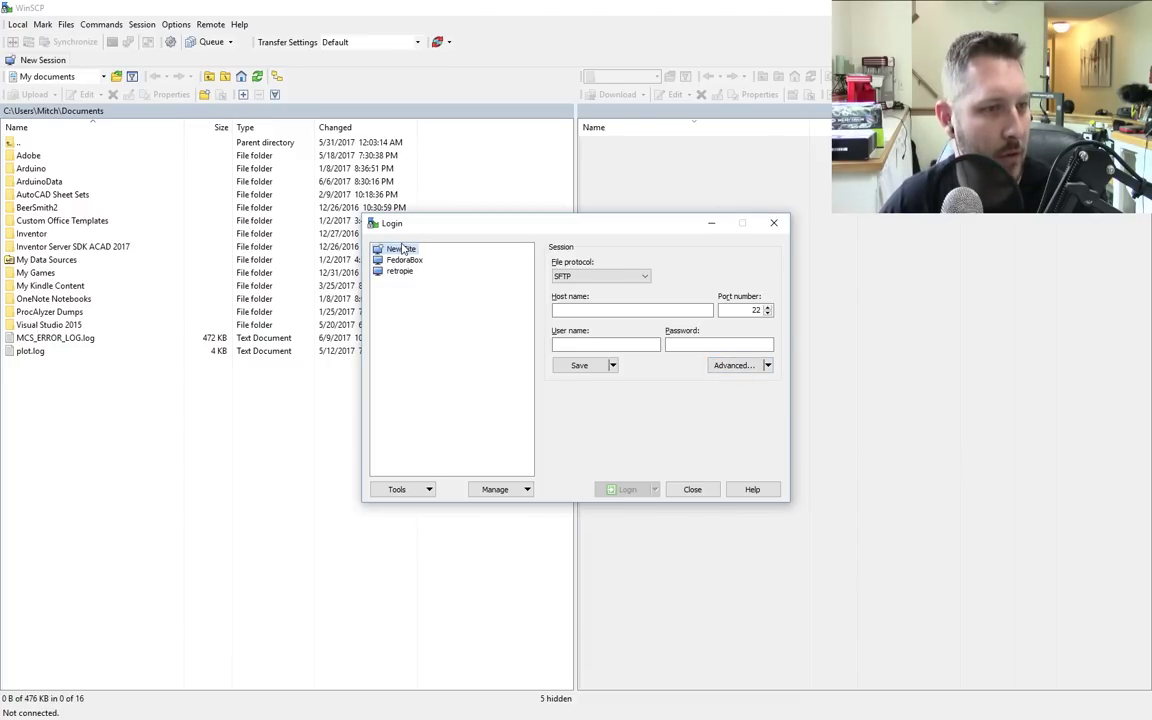
pyautogui.click(607, 312)
pyautogui.write('192')
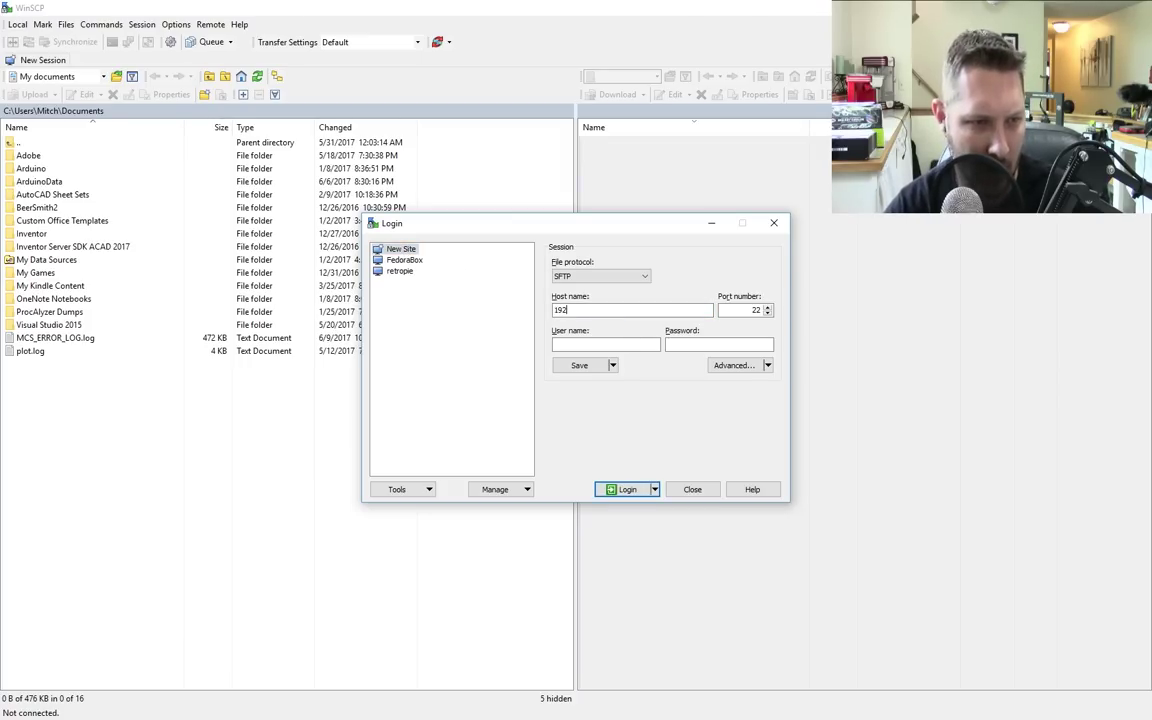
pyautogui.write('.168.1.49')
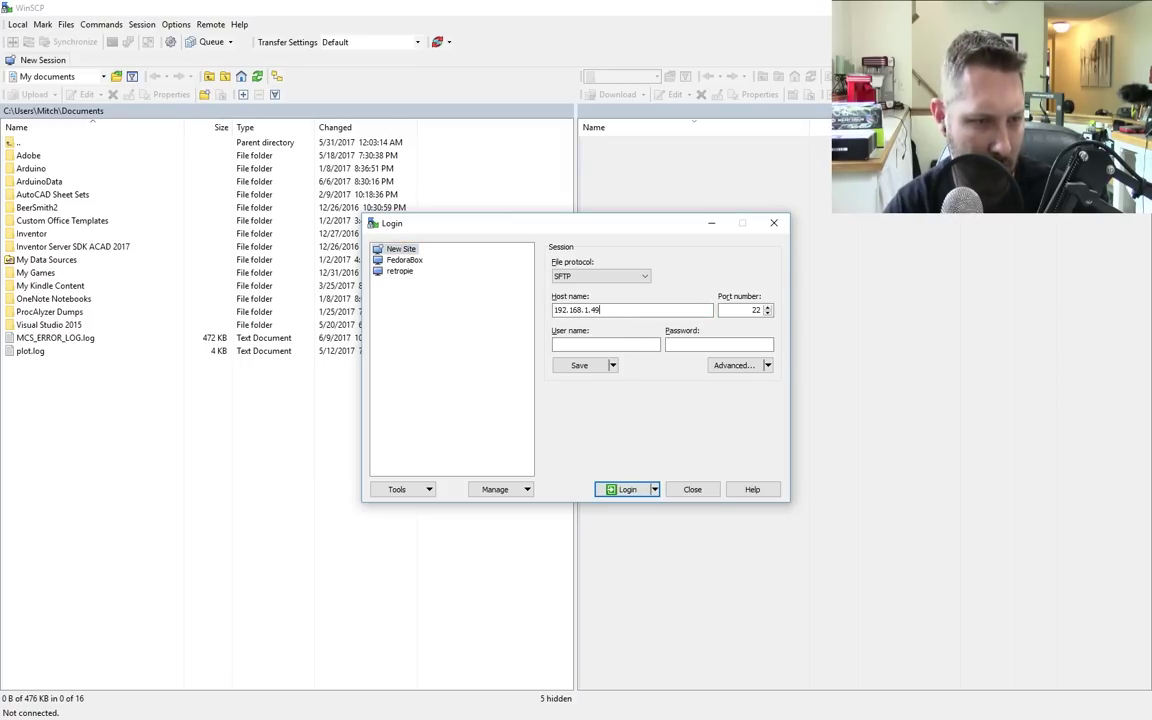
pyautogui.press('BackSpace')
pyautogui.write('8')
pyautogui.click(606, 344)
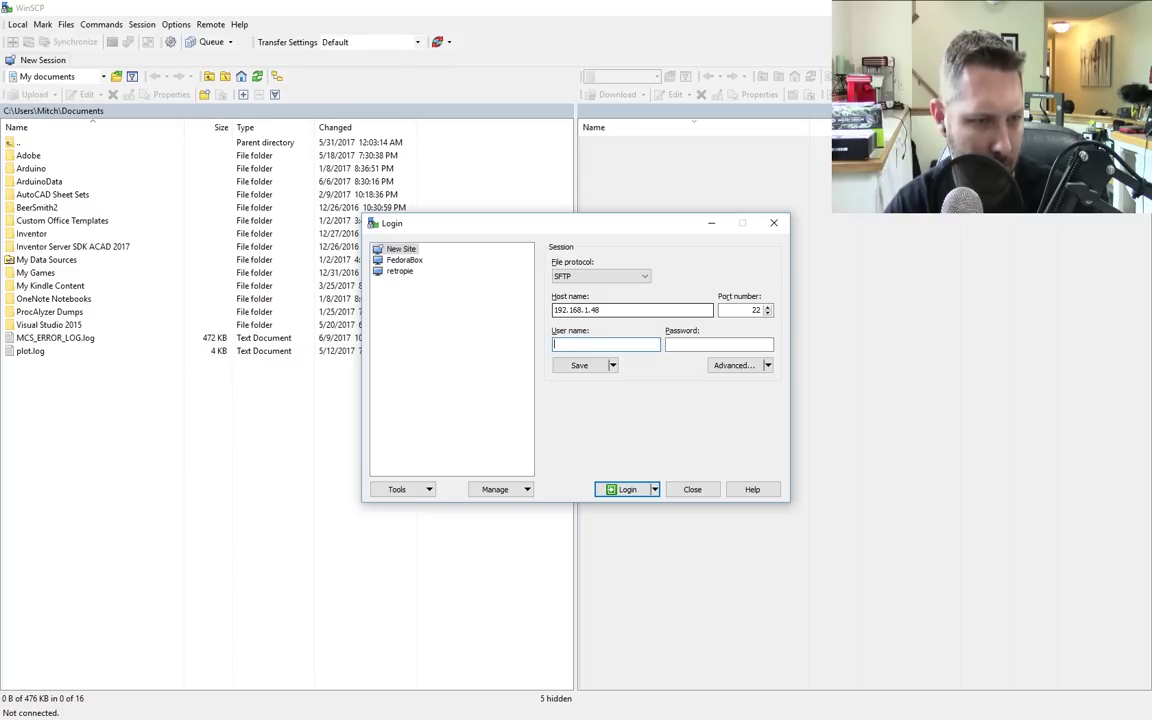
pyautogui.write('raspberry')
pyautogui.press('Return')
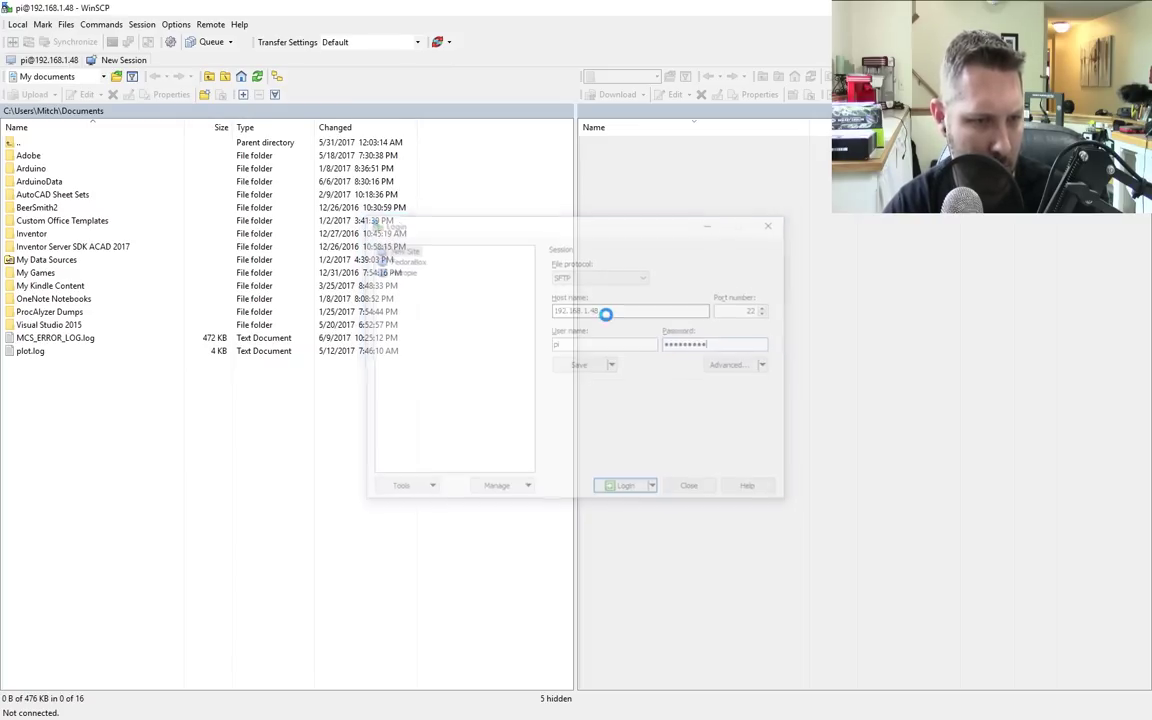
pyautogui.press('Return')
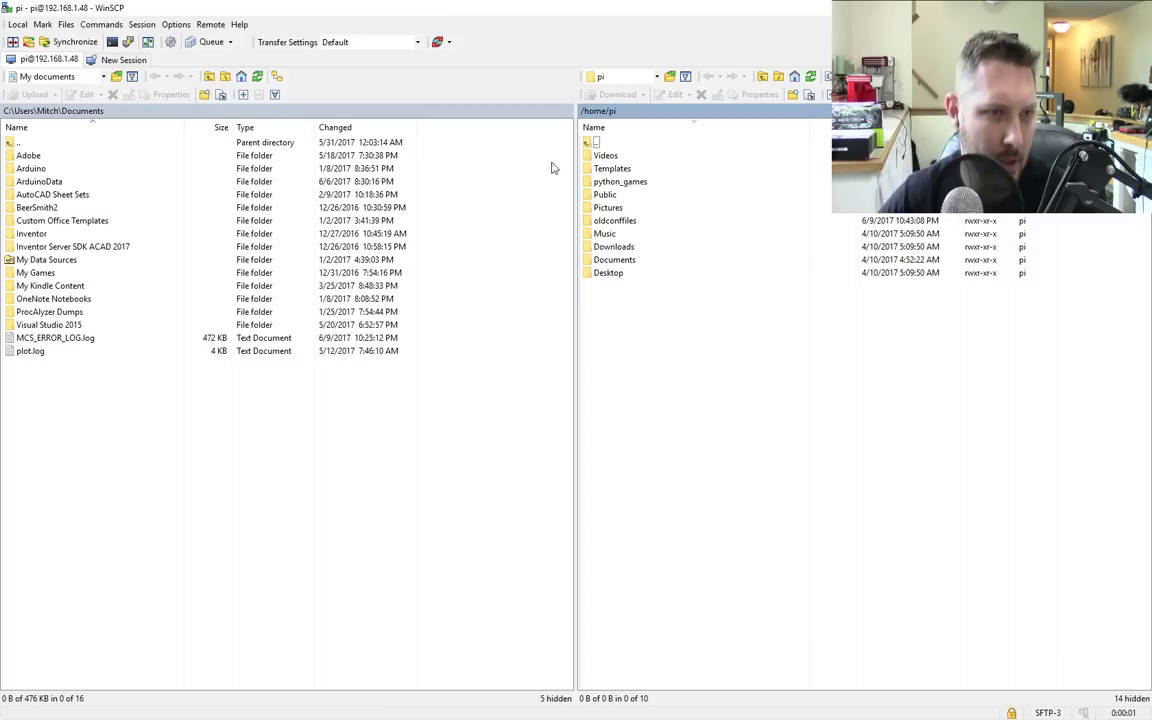
# Step: Switch WinSCP's local pane to drive E: Installs at its root folder
pyautogui.click(58, 76)
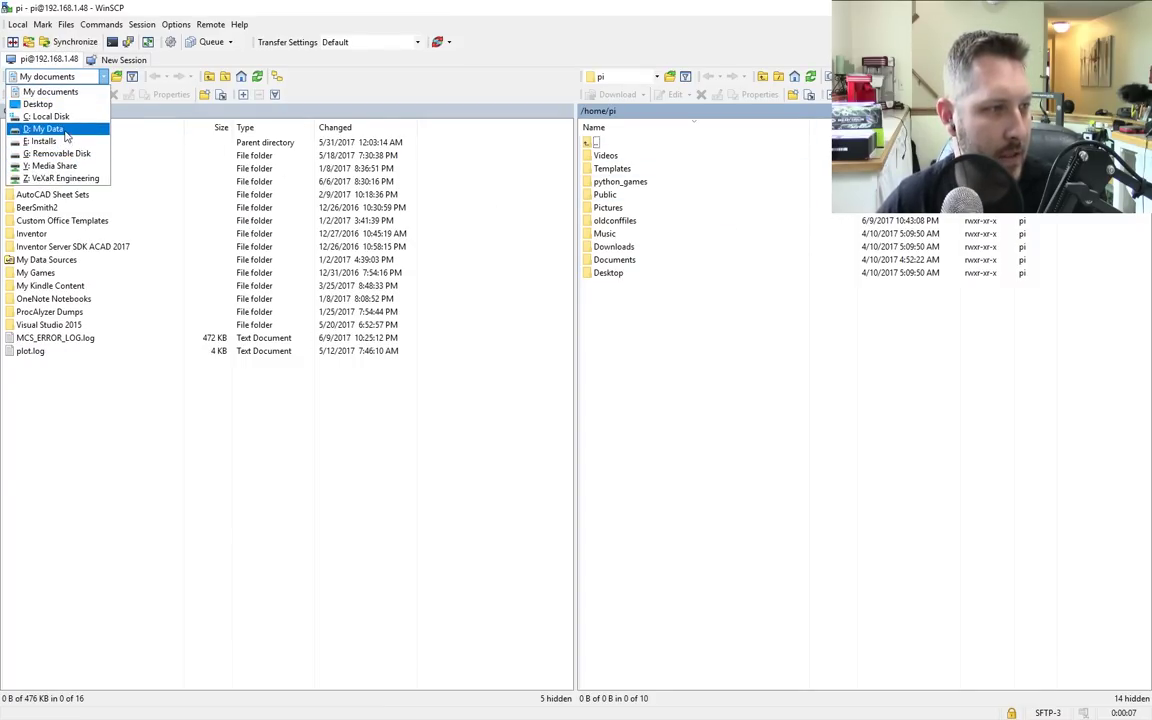
pyautogui.click(62, 141)
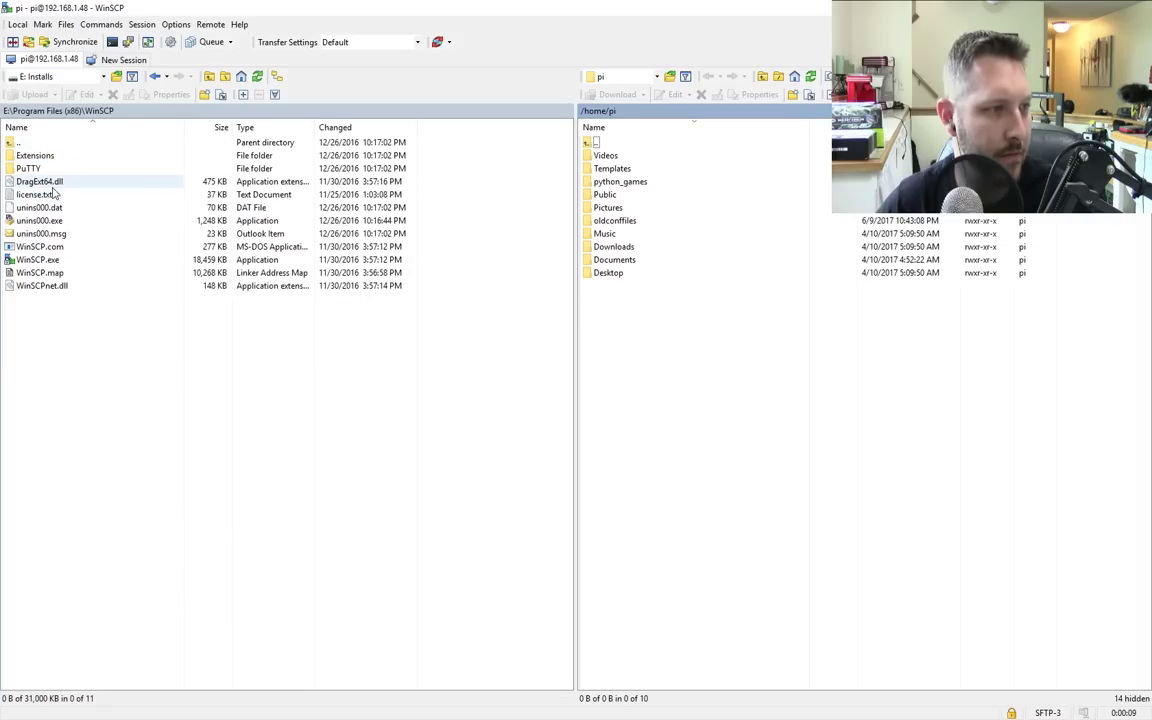
pyautogui.click(73, 76)
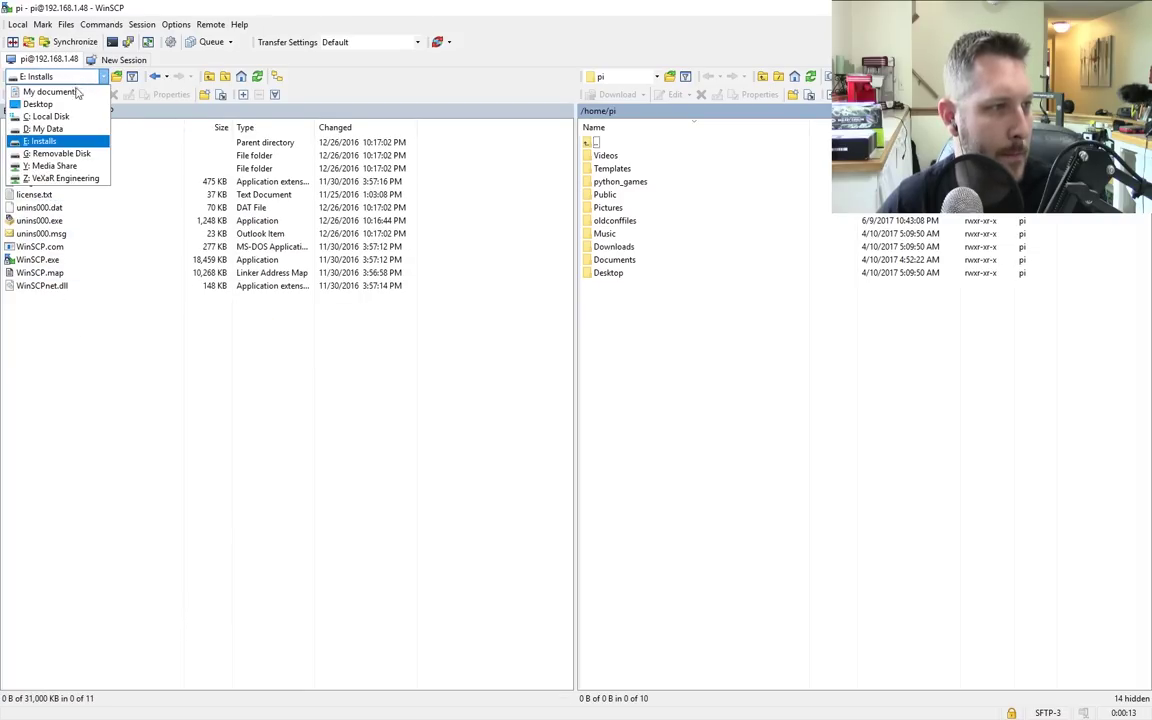
pyautogui.click(57, 142)
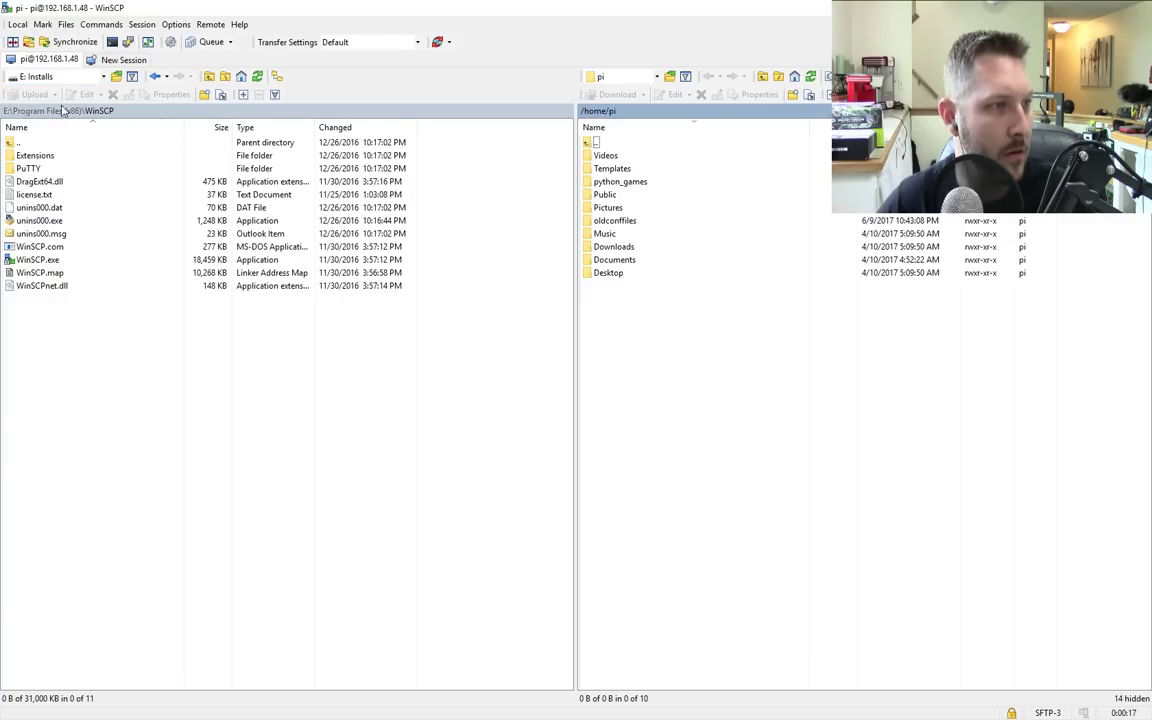
pyautogui.click(206, 78)
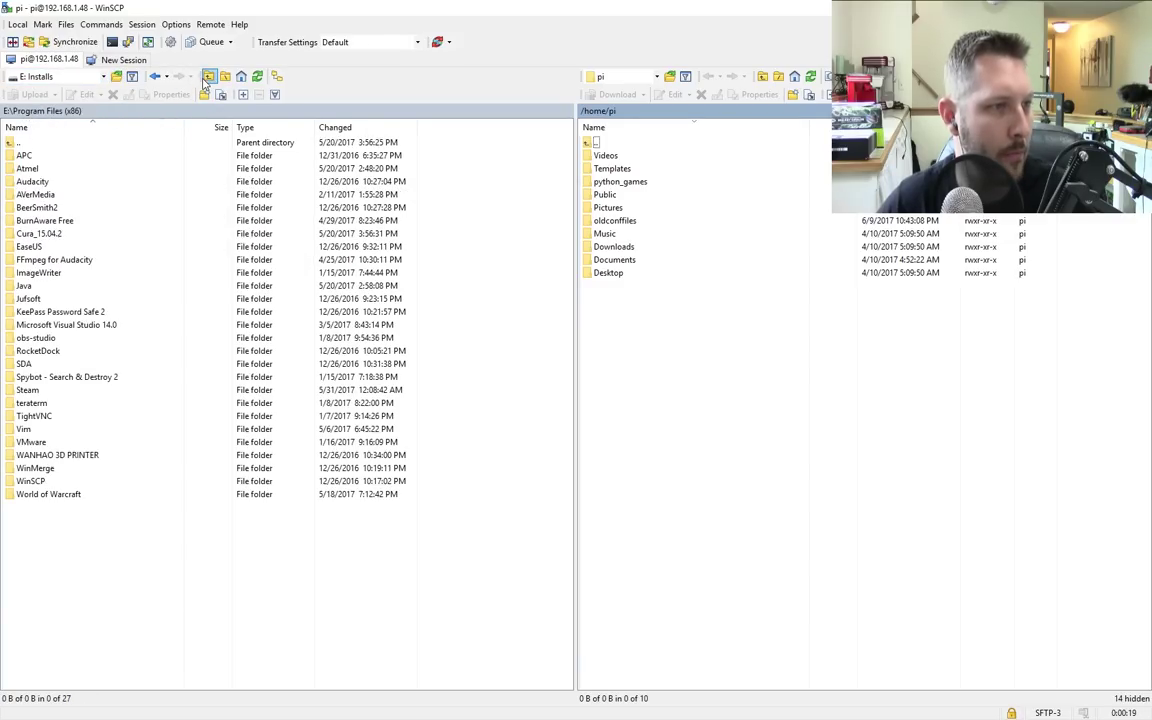
pyautogui.click(207, 78)
# Step: Browse to Youtube Channel\Pojects\Raspberry pi\GooglePi and drag the client_secret JSON into /home/pi
pyautogui.doubleClick(38, 234)
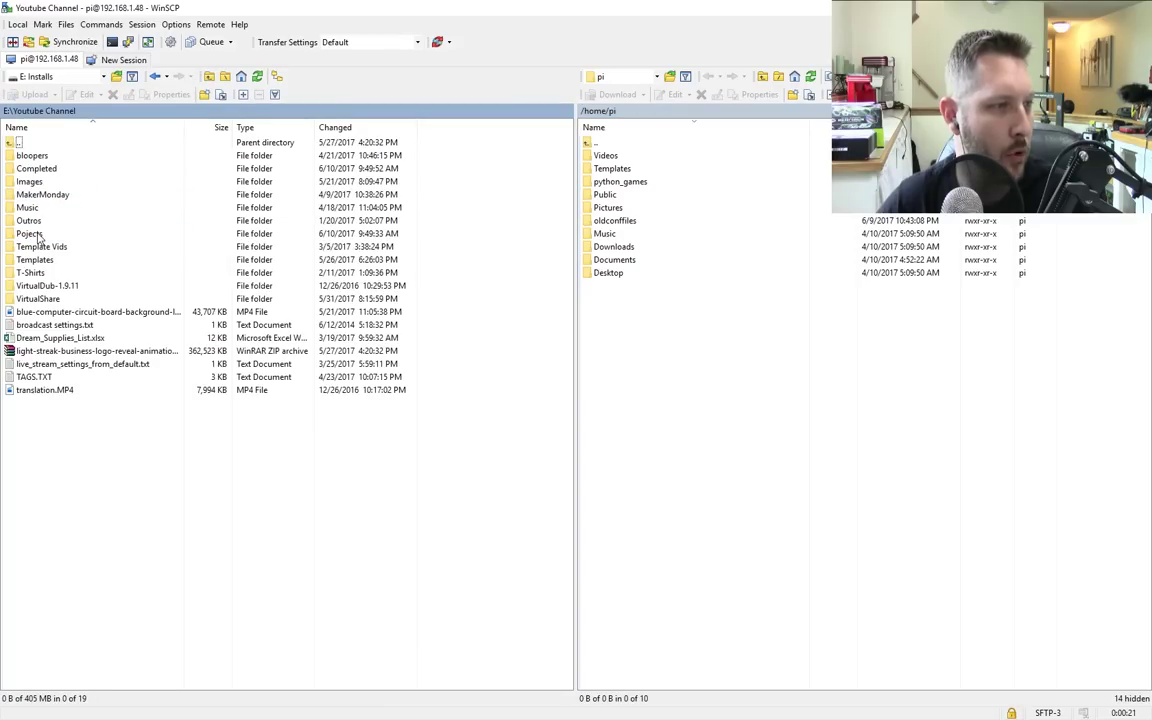
pyautogui.click(36, 233)
pyautogui.doubleClick(36, 233)
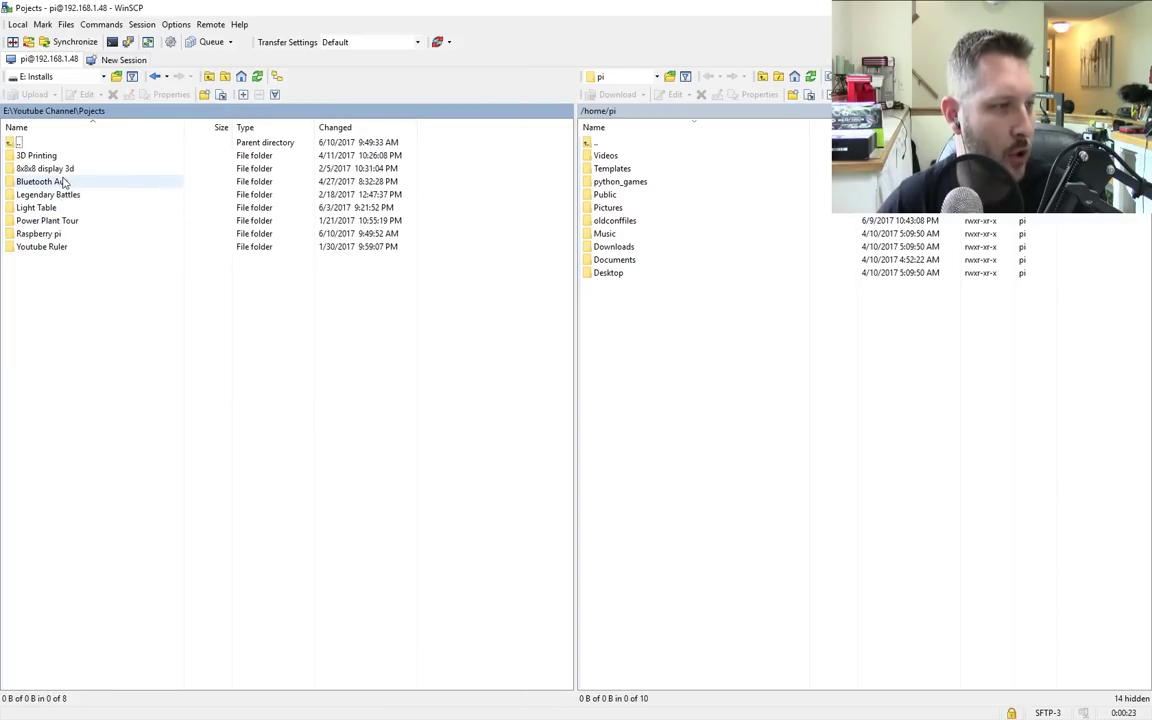
pyautogui.doubleClick(40, 233)
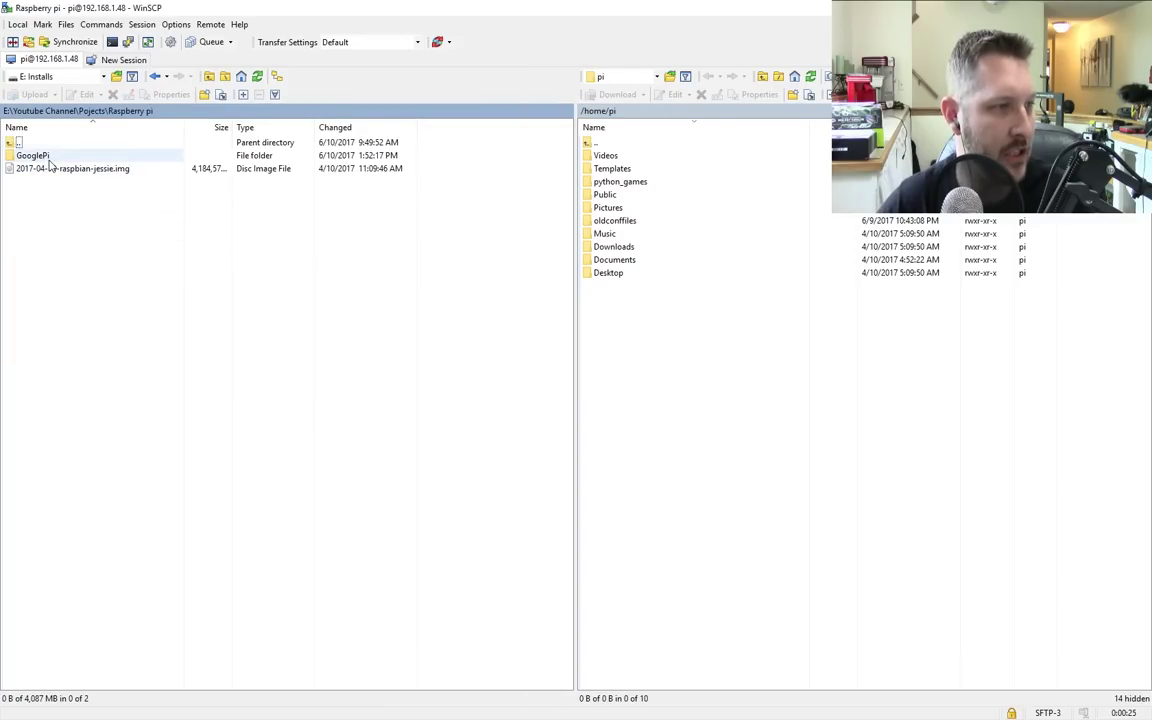
pyautogui.doubleClick(33, 155)
pyautogui.click(95, 156)
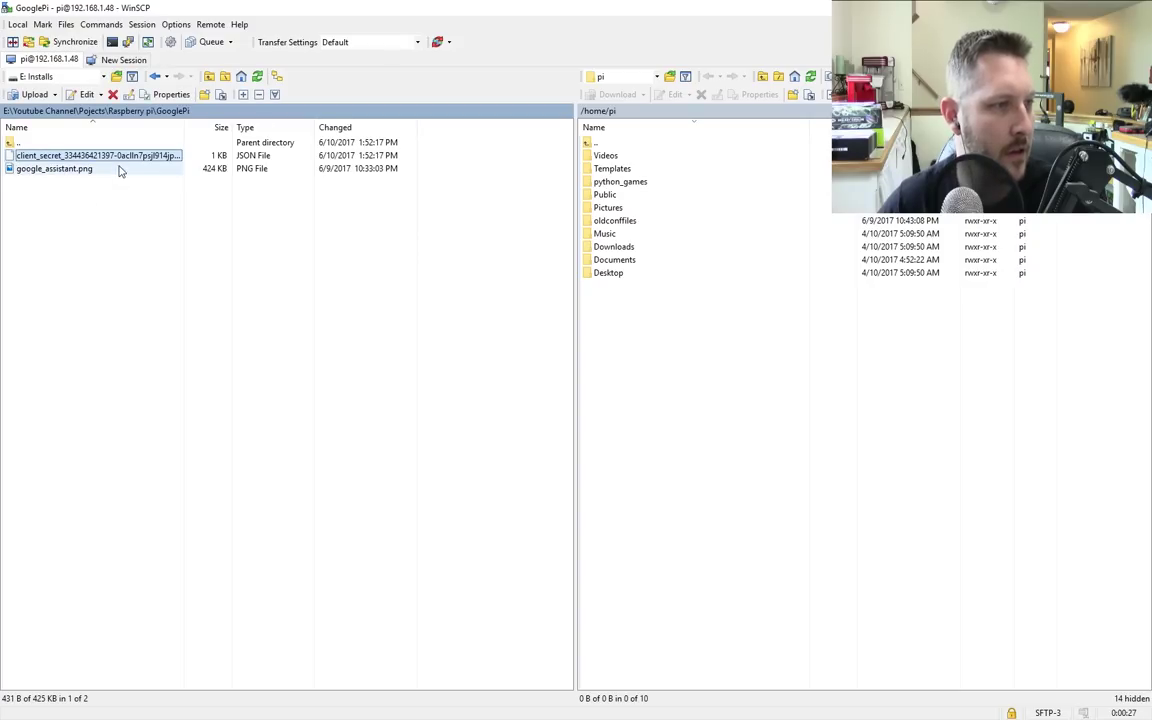
pyautogui.moveTo(105, 157); pyautogui.dragTo(786, 422)
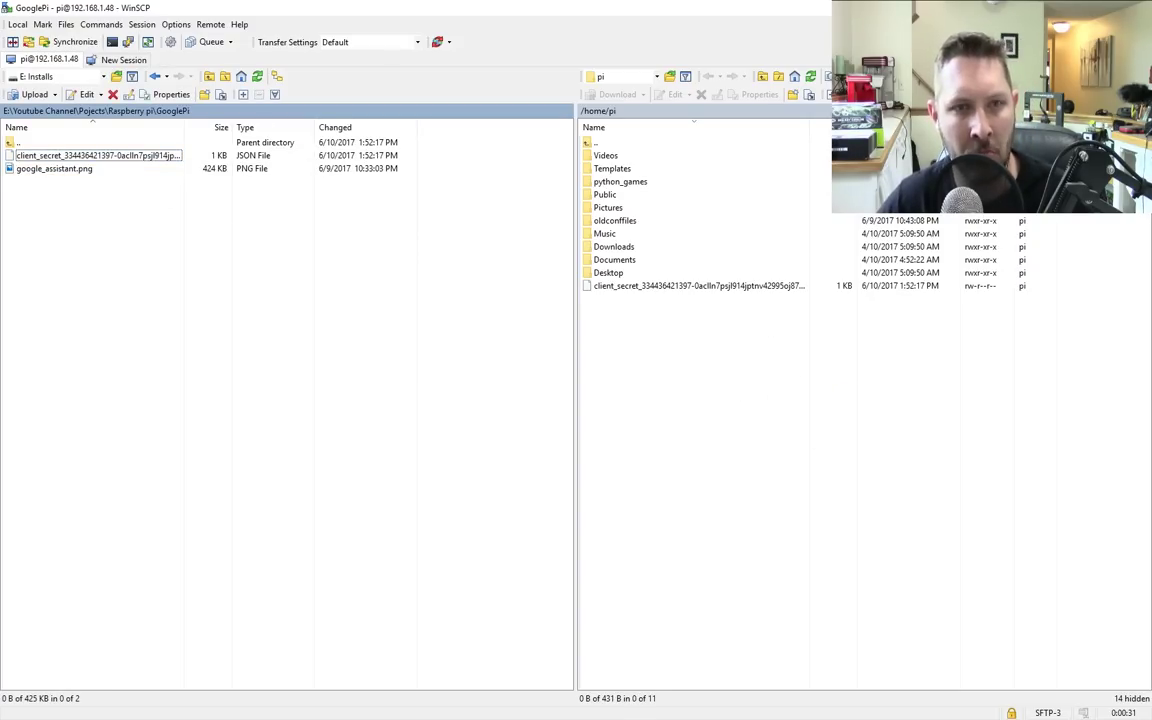
# Step: Return to Chrome and scroll the SDK guide to 'Set activity controls for your account'
pyautogui.hotkey('alt', 'Tab')
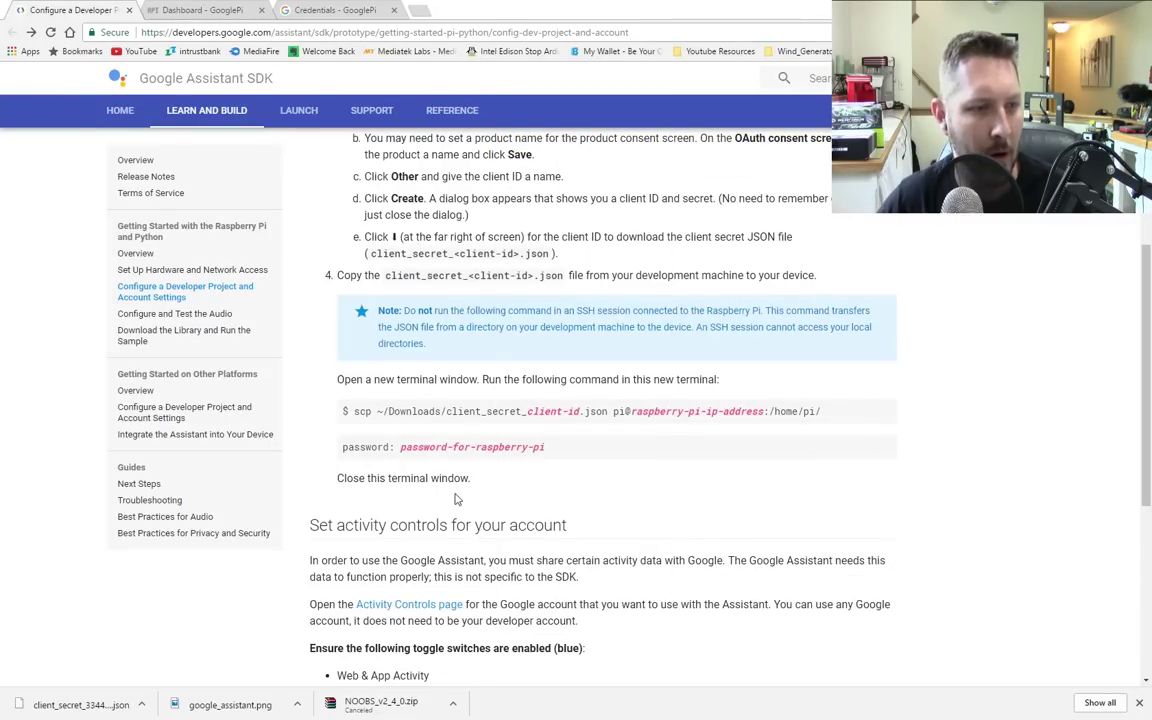
pyautogui.scroll(-3, 612, 476)
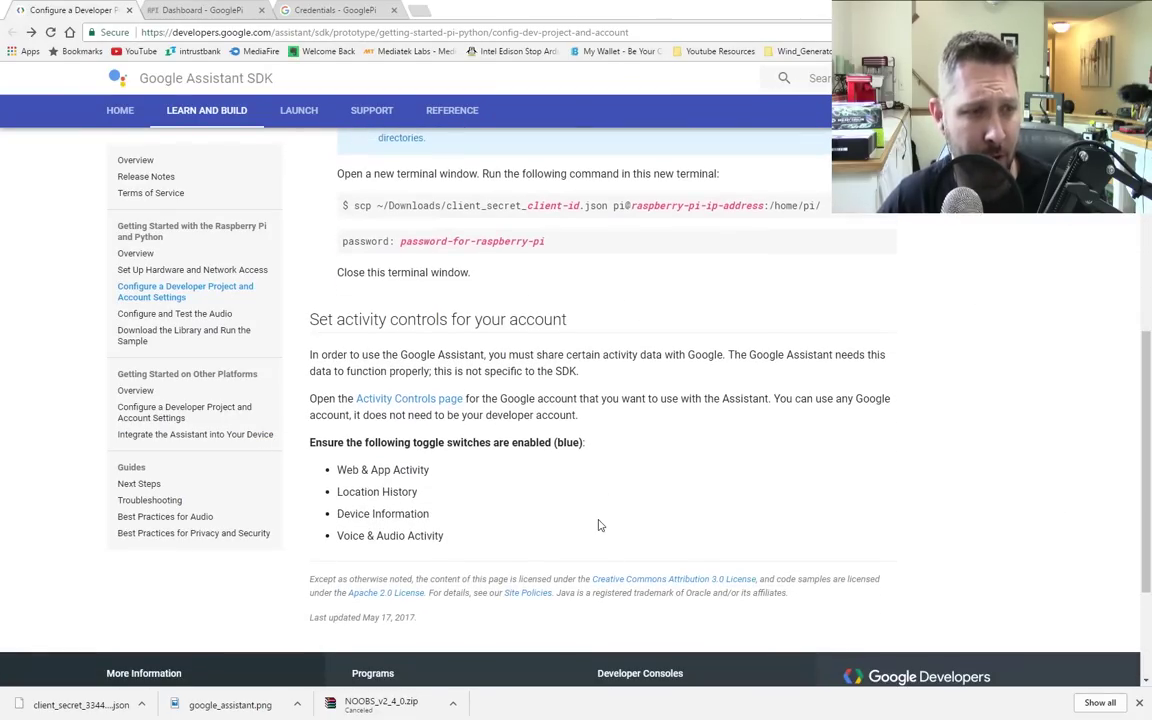
pyautogui.scroll(-2, 537, 445)
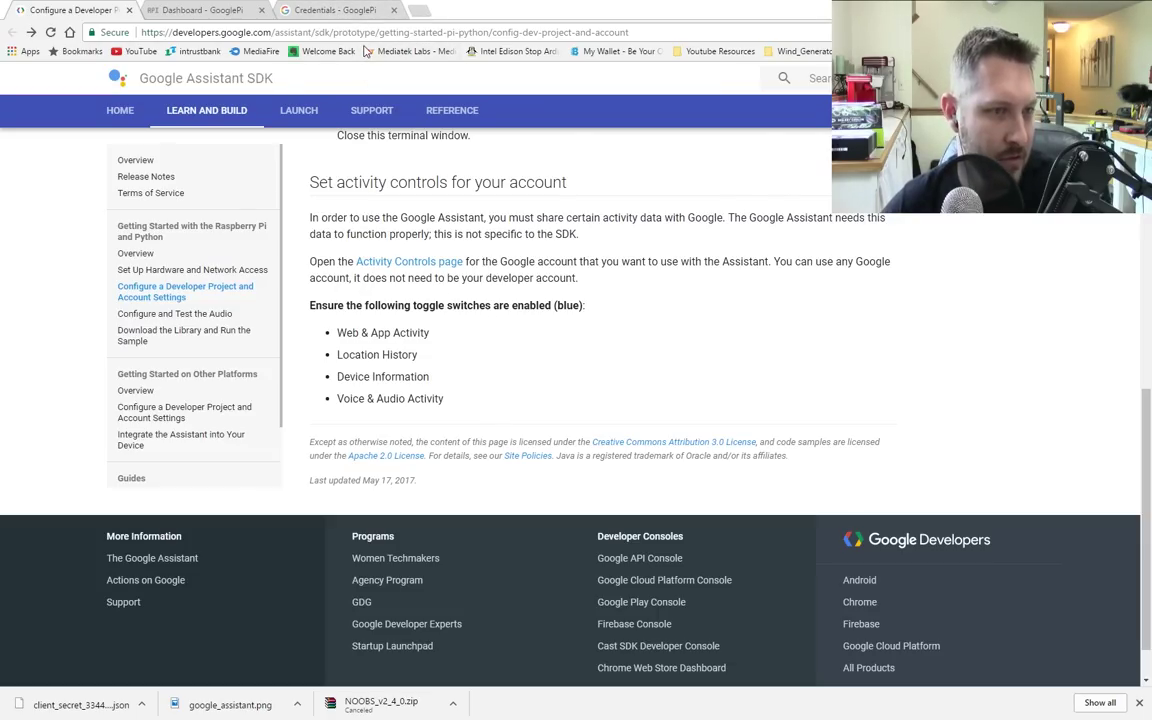
# Step: Close the Credentials tab and bring back the 'Configure a Developer Project' guide tab
pyautogui.click(310, 9)
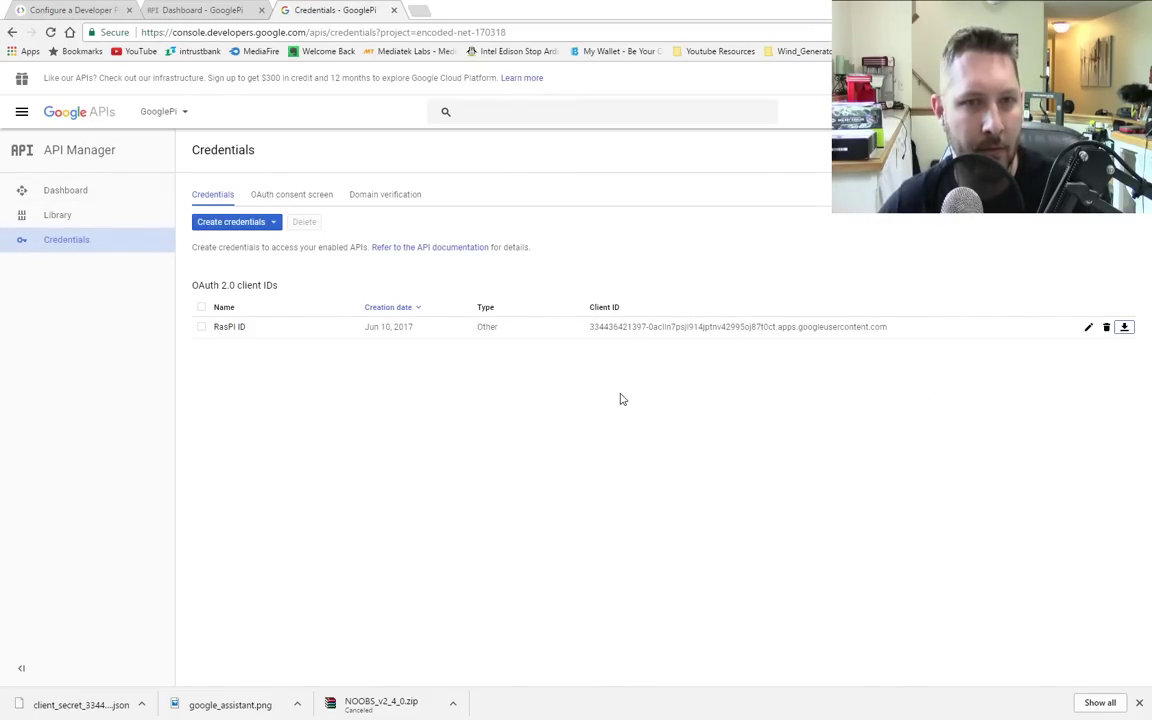
pyautogui.middleClick(355, 10)
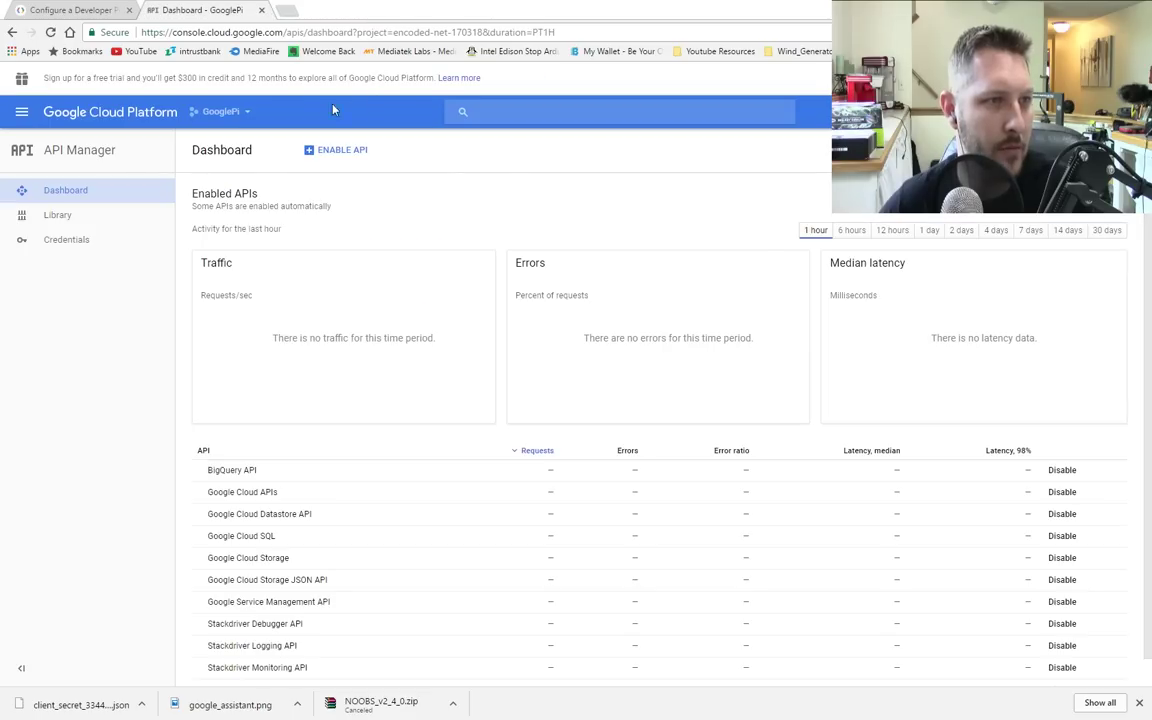
pyautogui.click(70, 10)
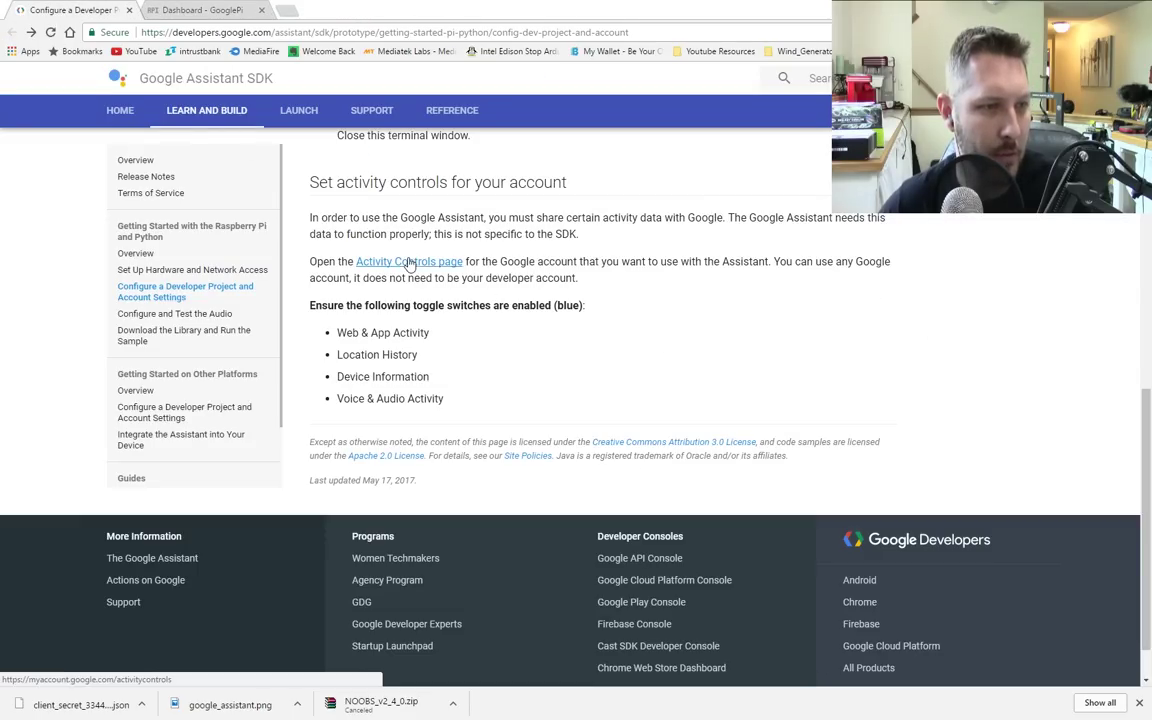
# Step: Open the account's Activity Controls page from the SDK guide's link
pyautogui.click(440, 265)
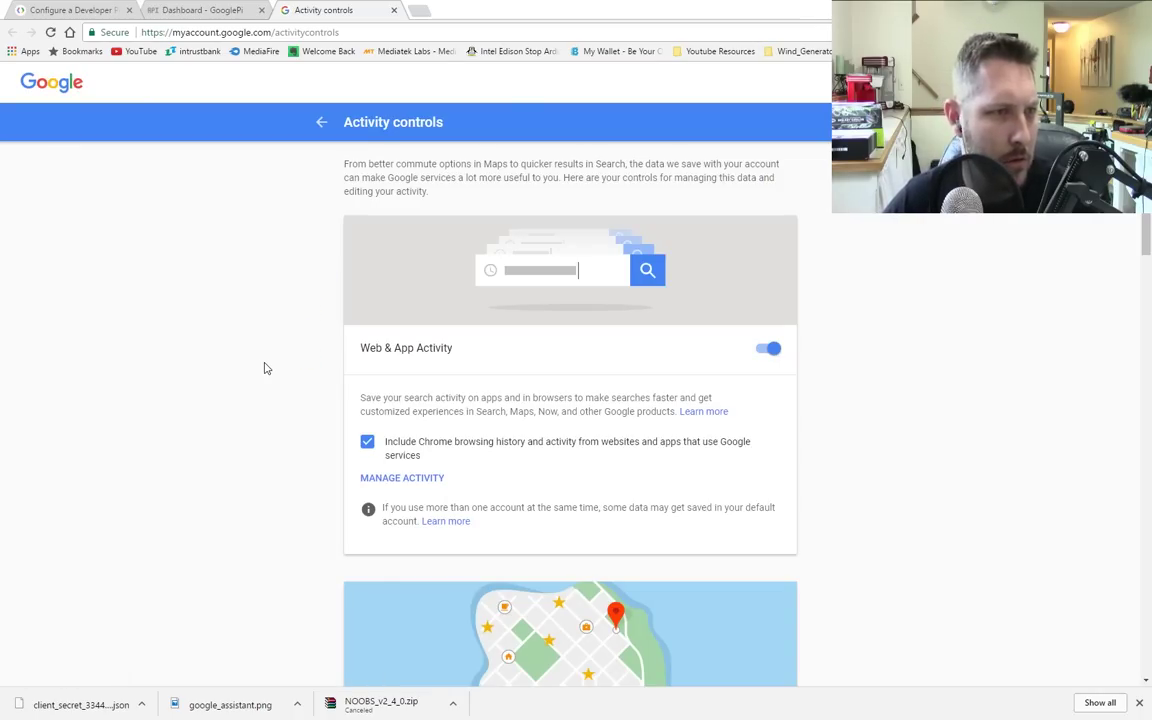
pyautogui.scroll(-1, 250, 378)
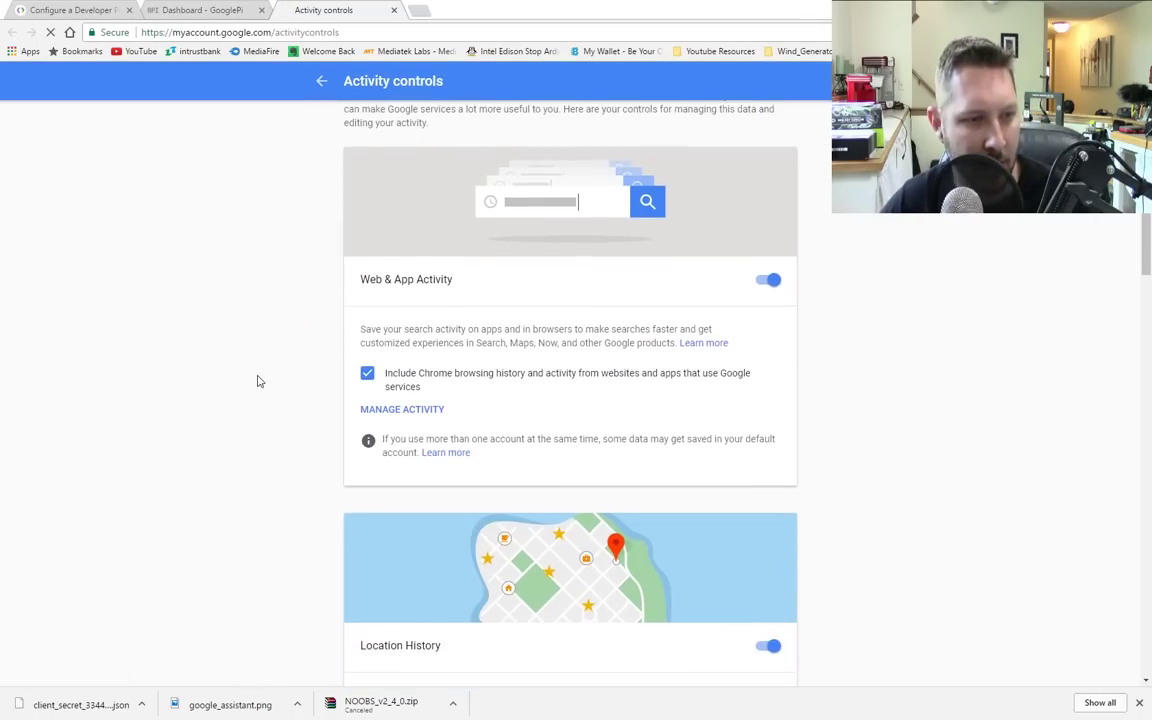
pyautogui.click(47, 12)
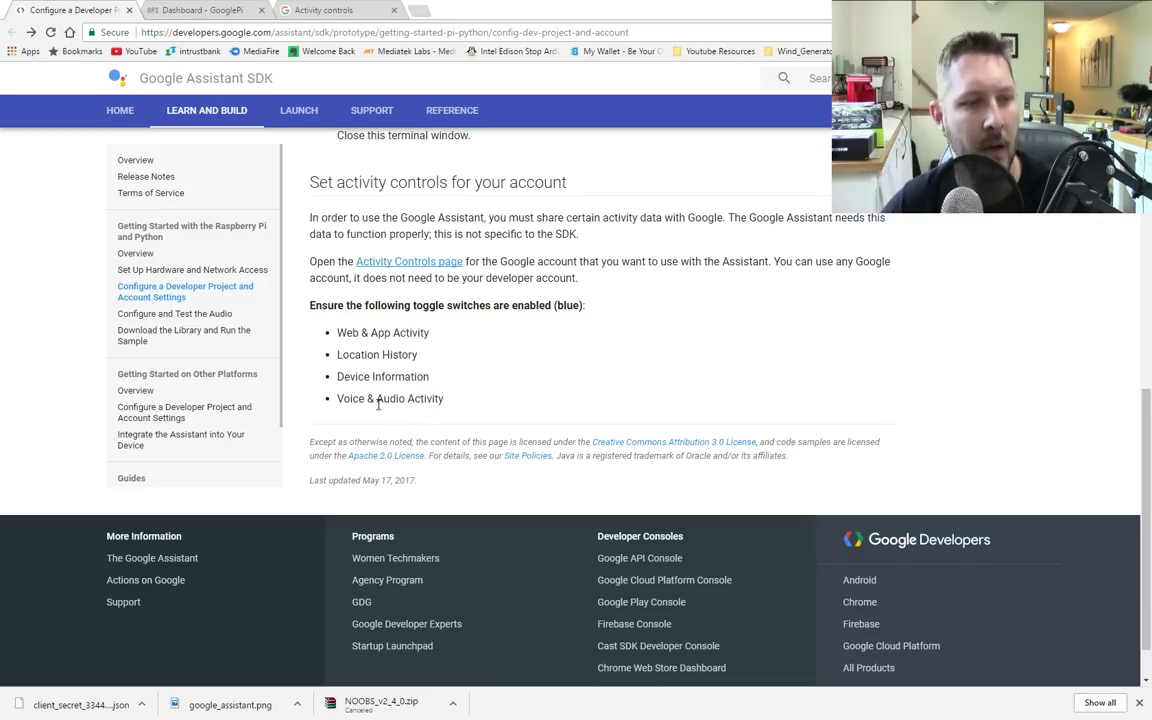
# Step: Confirm the Web & App, Location, Device Information and Voice & Audio toggles are on
pyautogui.click(305, 11)
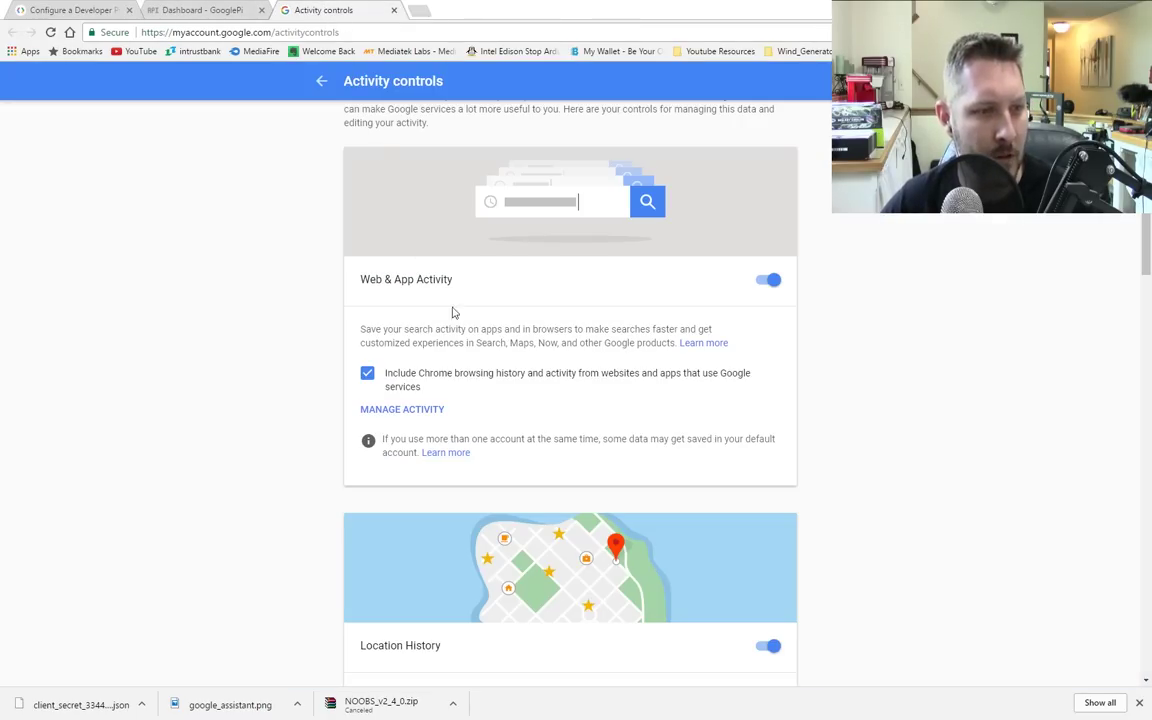
pyautogui.scroll(-4, 866, 378)
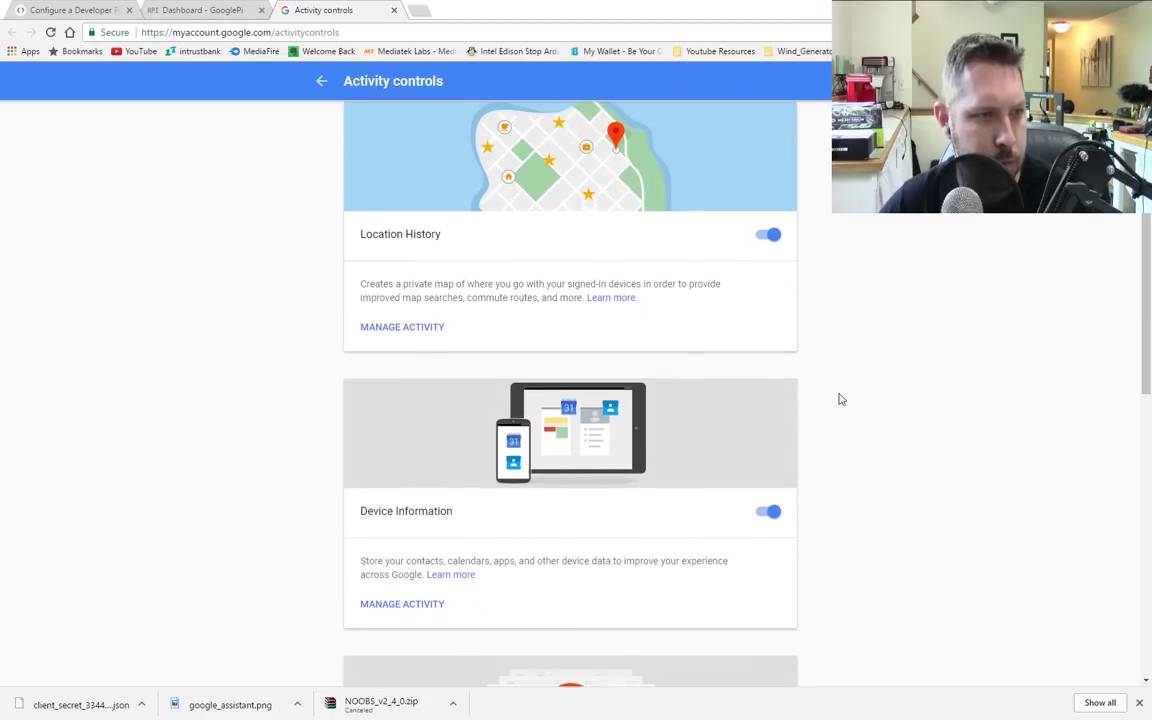
pyautogui.scroll(5, 830, 395)
pyautogui.scroll(-3, 790, 356)
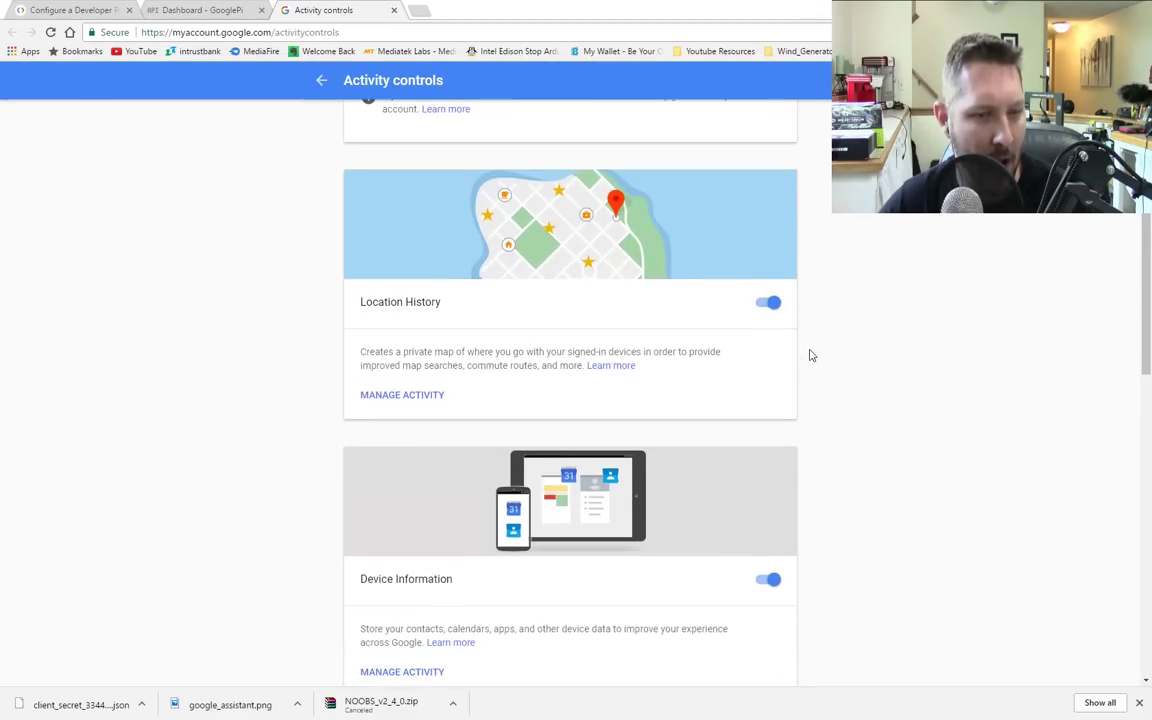
pyautogui.scroll(-3, 795, 347)
pyautogui.scroll(-3, 870, 360)
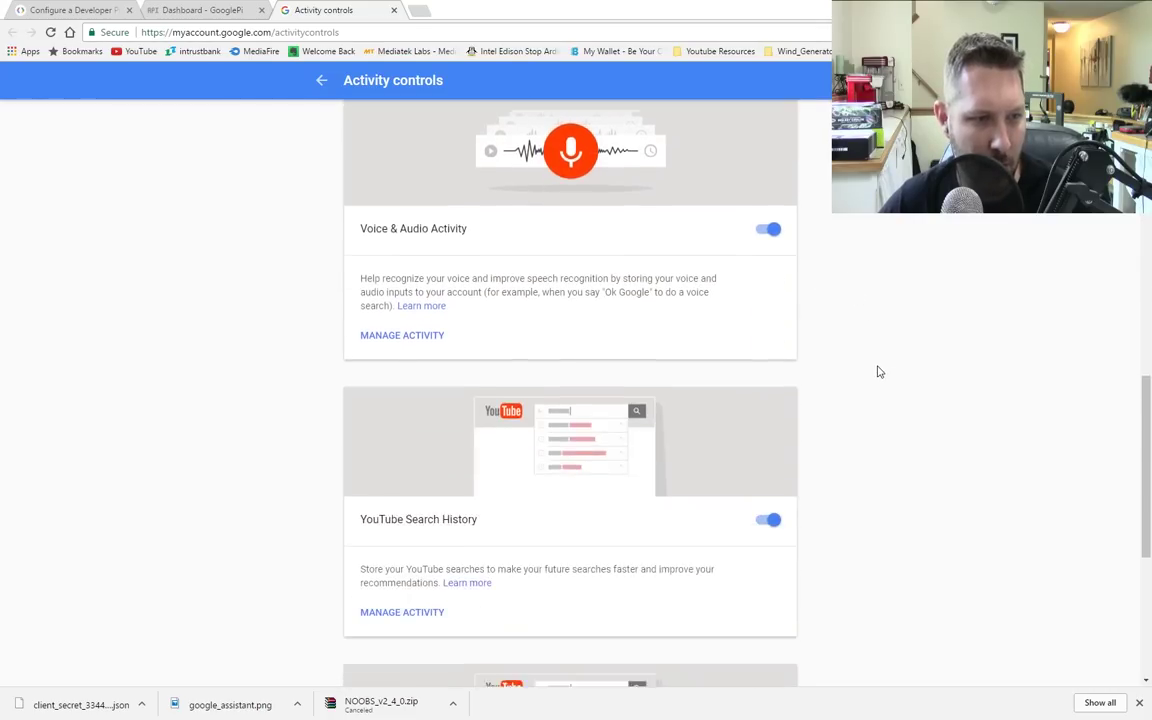
pyautogui.scroll(-1, 820, 350)
pyautogui.scroll(-1, 880, 292)
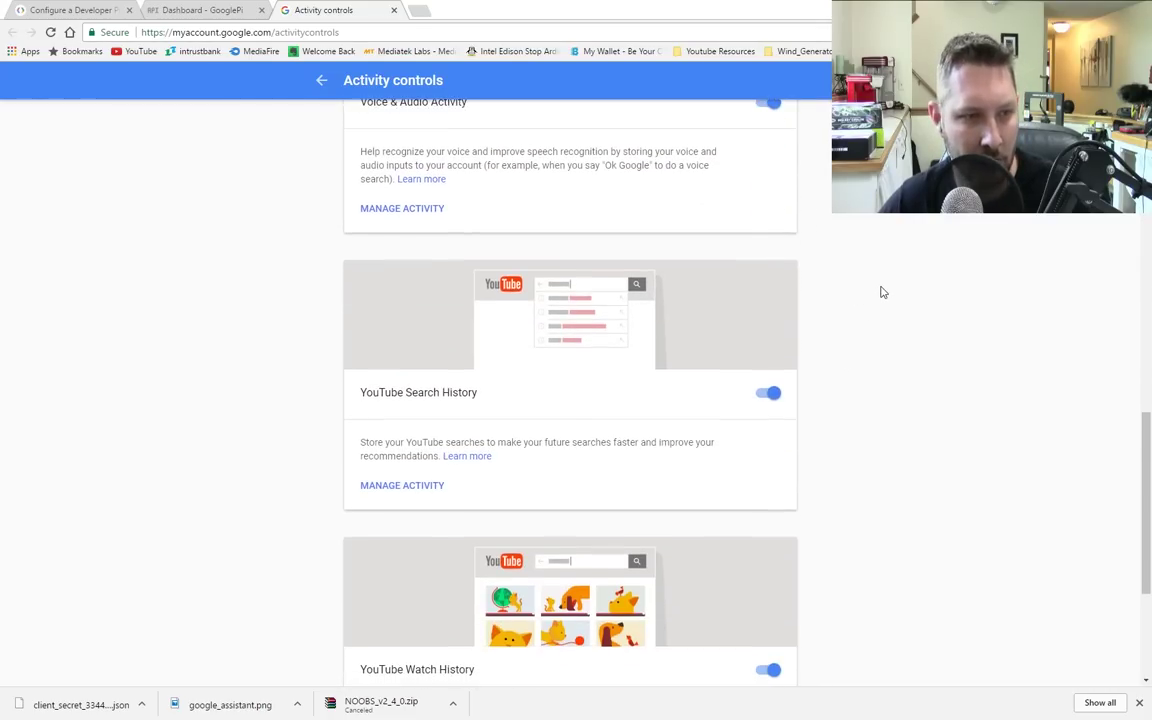
pyautogui.scroll(-3, 850, 430)
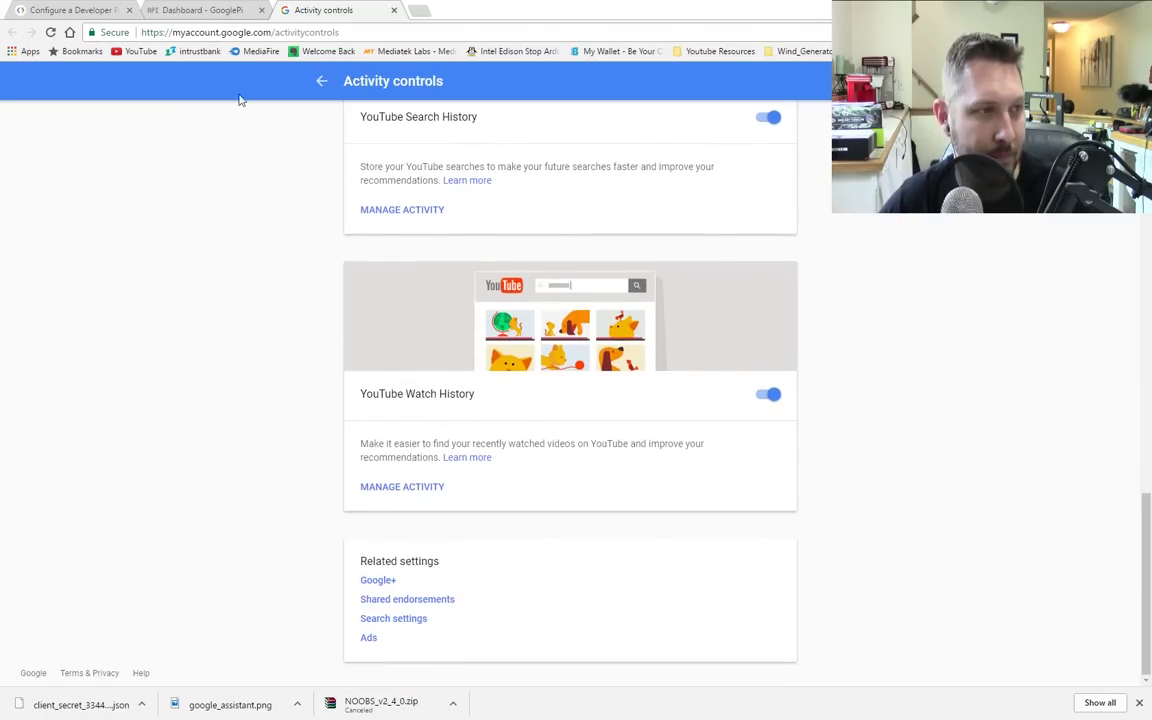
pyautogui.click(60, 9)
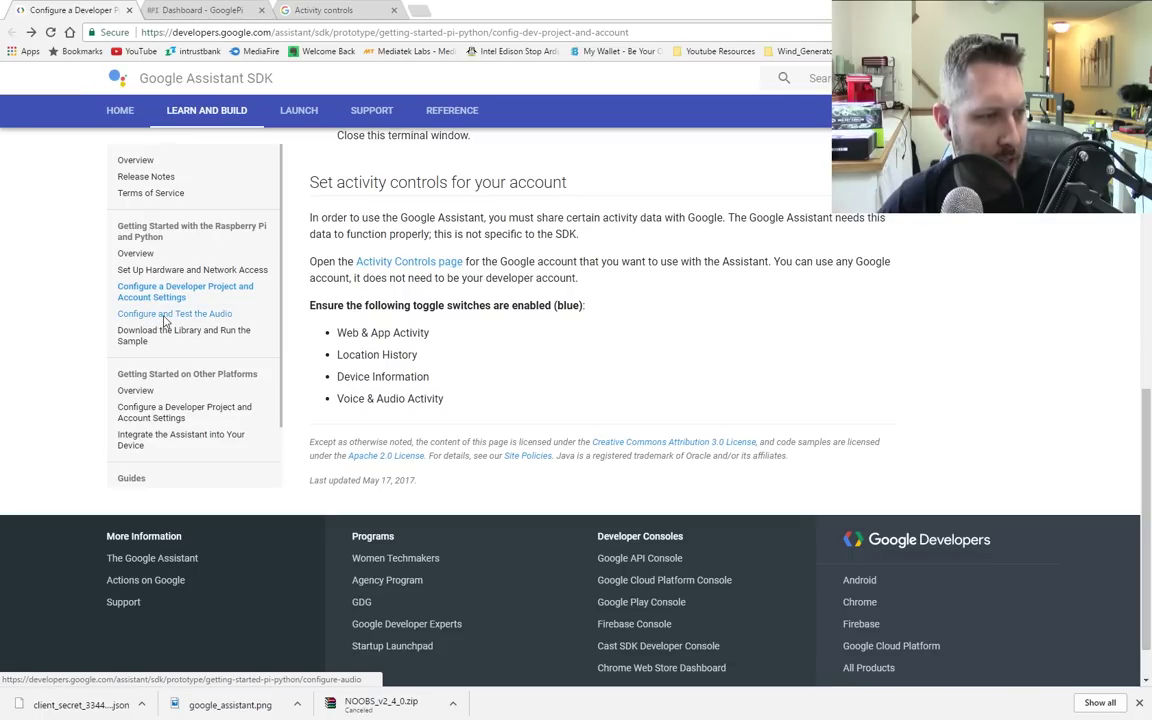
# Step: Go to the SDK guide page 'Configure and Test the Audio' with its speaker-test, arecord and aplay commands
pyautogui.click(165, 315)
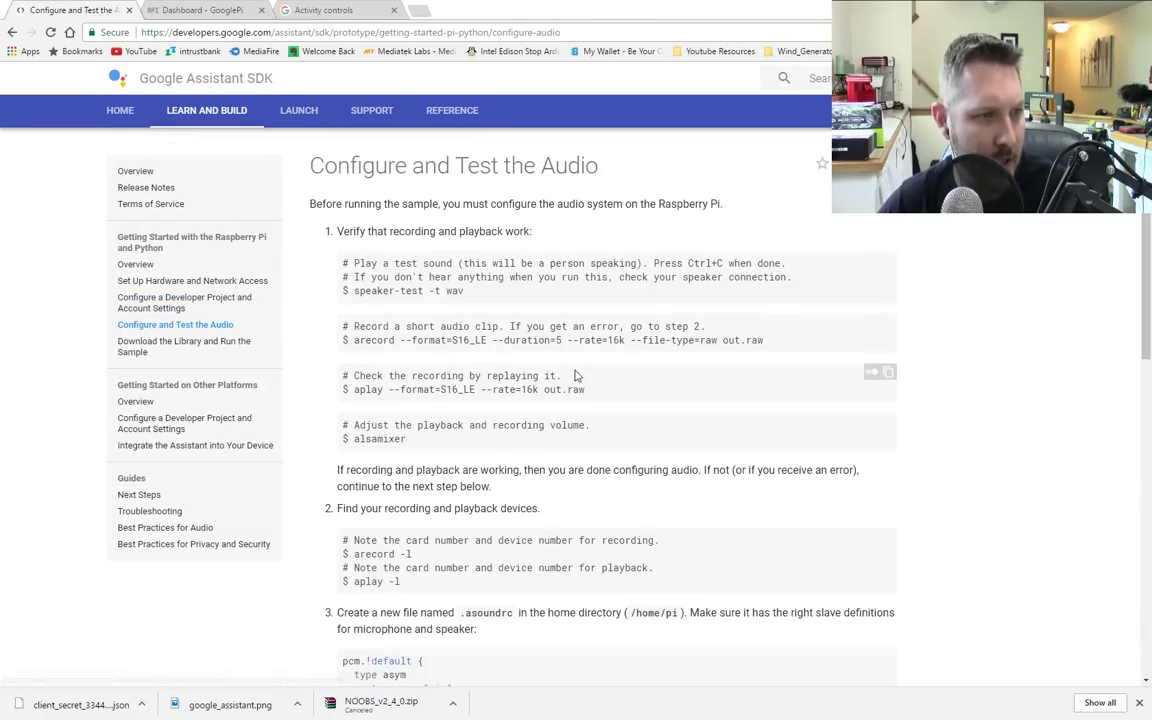